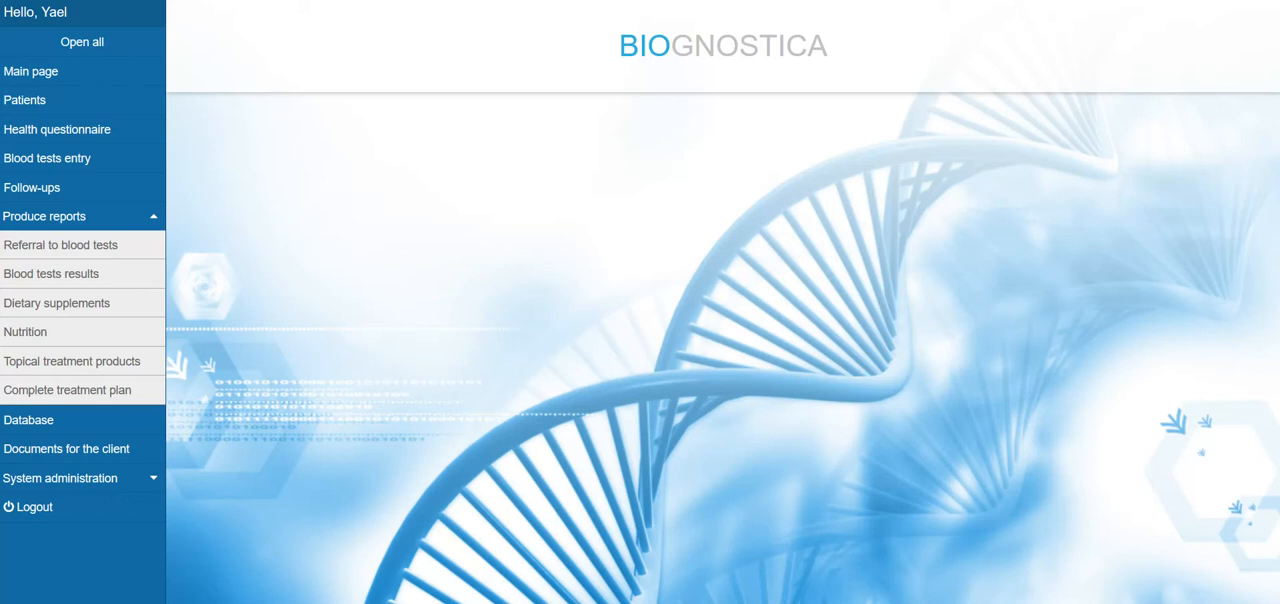
Load the first client in the patients list and continue health questionnaire number 1
click(28, 101)
click(198, 201)
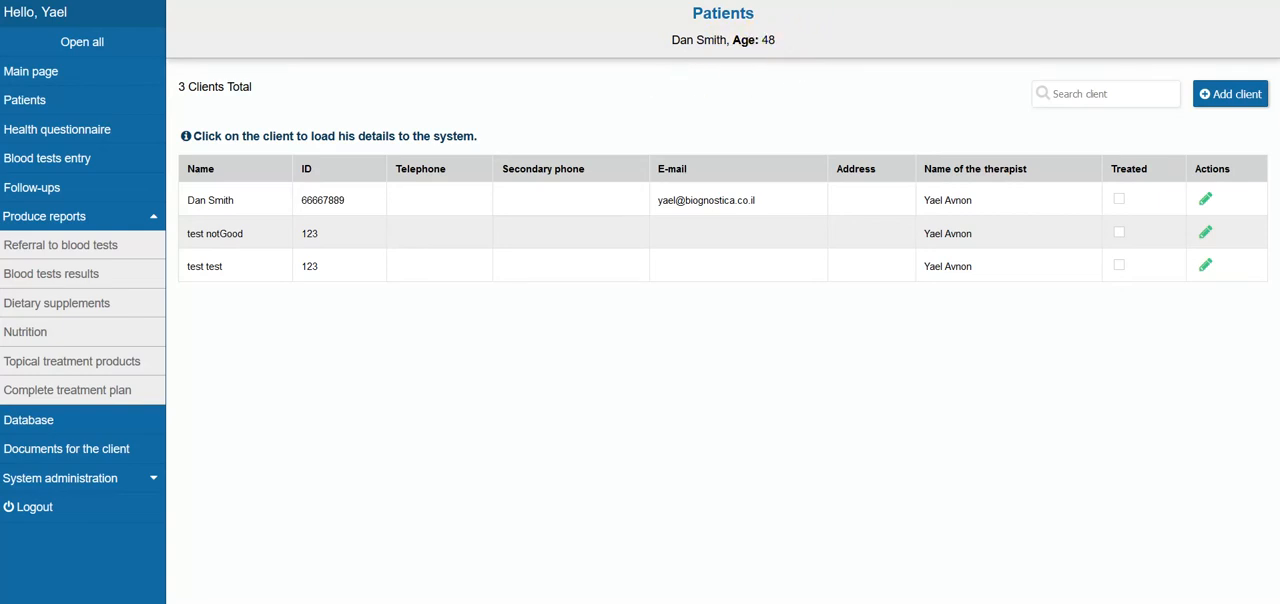
click(65, 143)
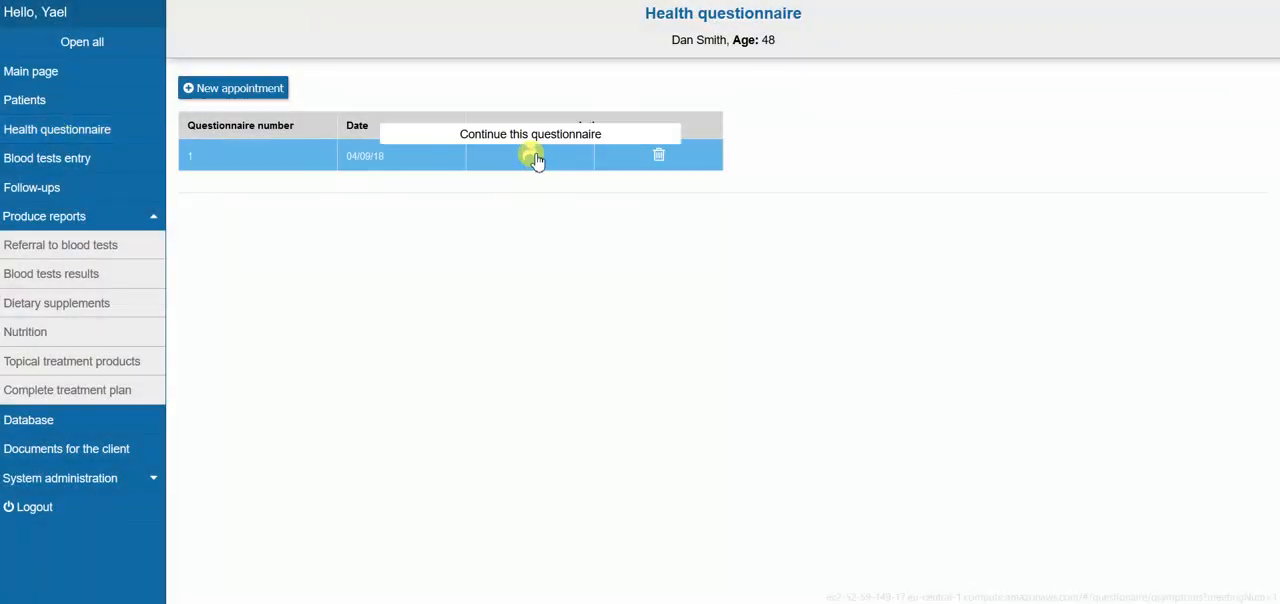
click(536, 160)
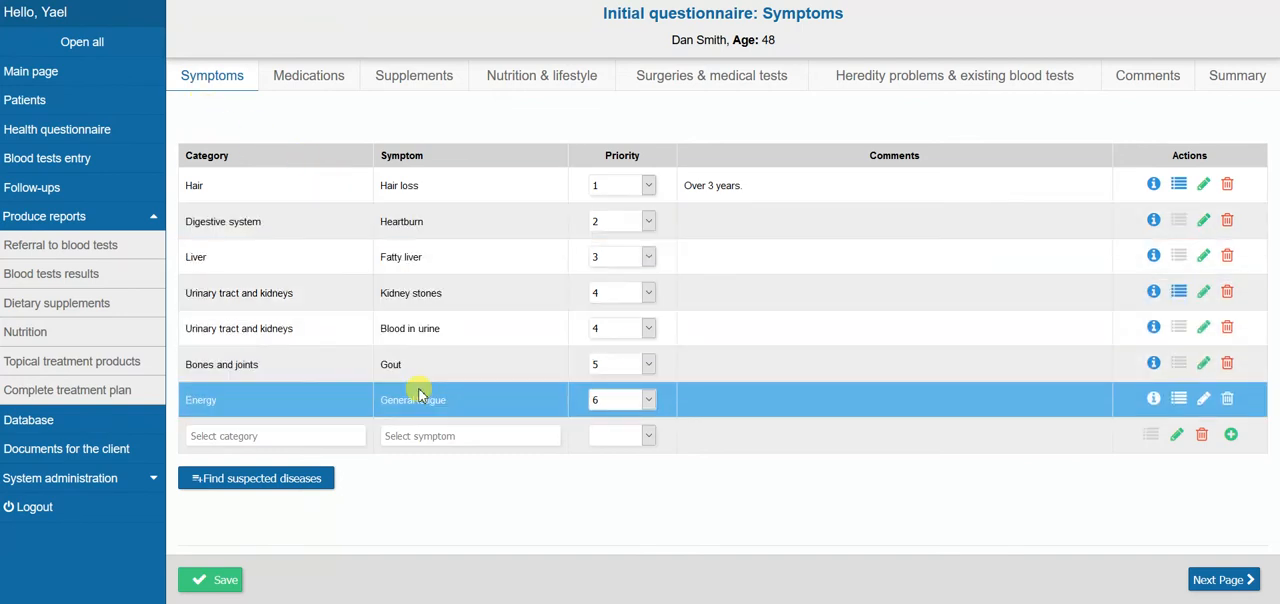
Browse the available symptoms in the empty row of the symptoms table without choosing one
click(437, 437)
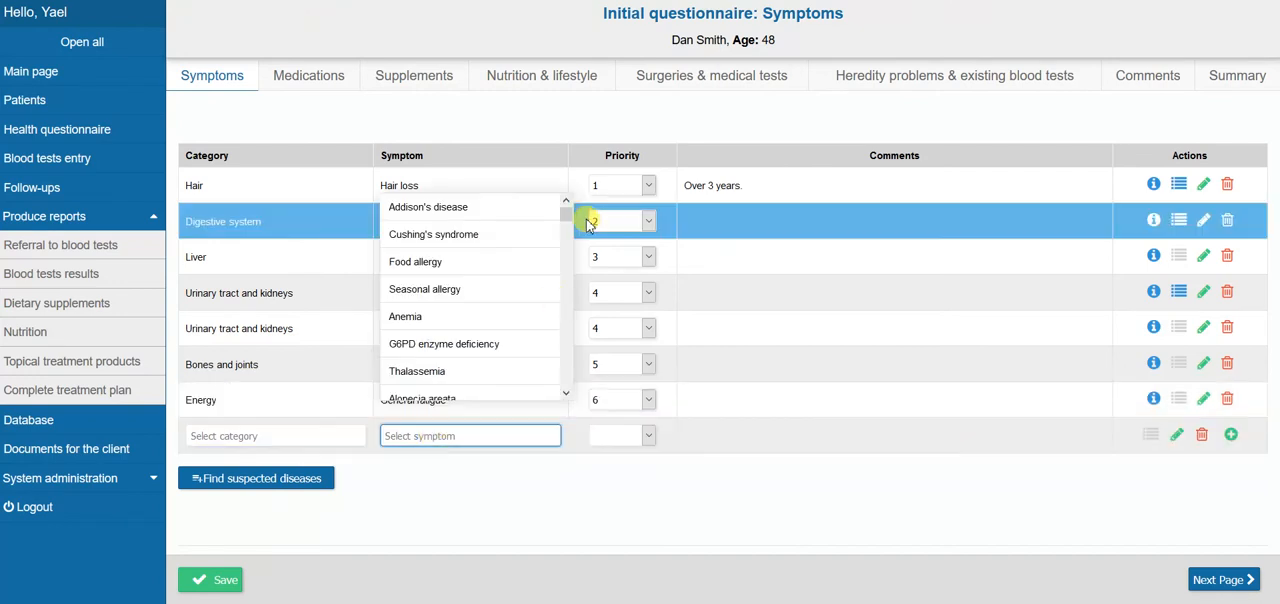
drag(566, 219, 449, 436)
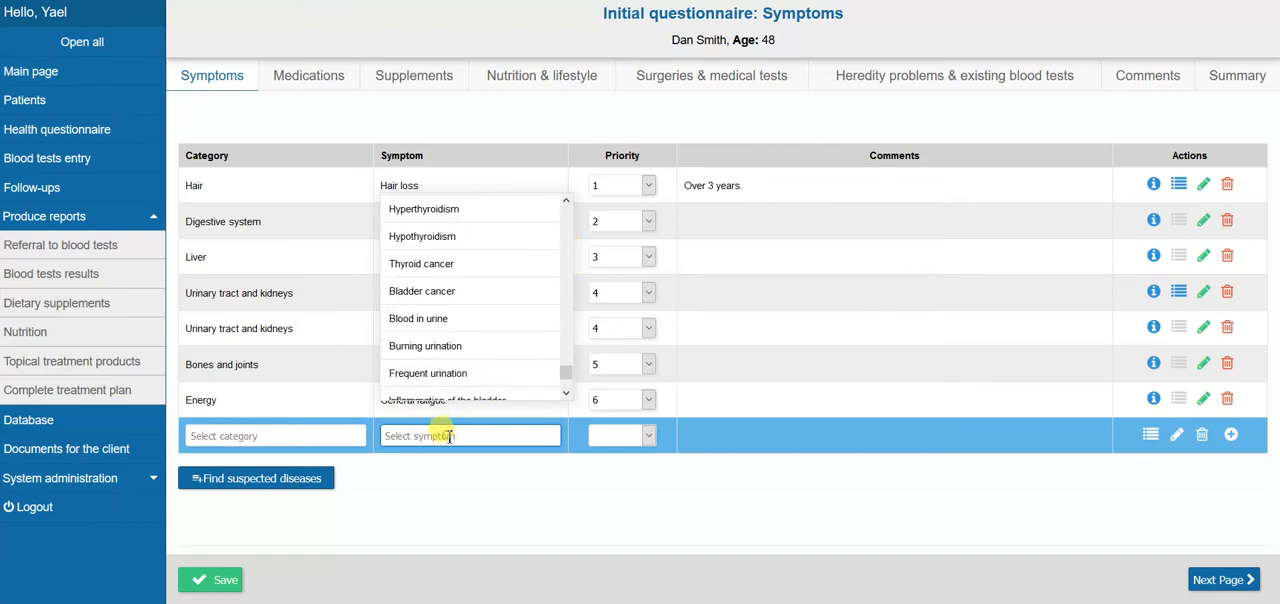
click(558, 482)
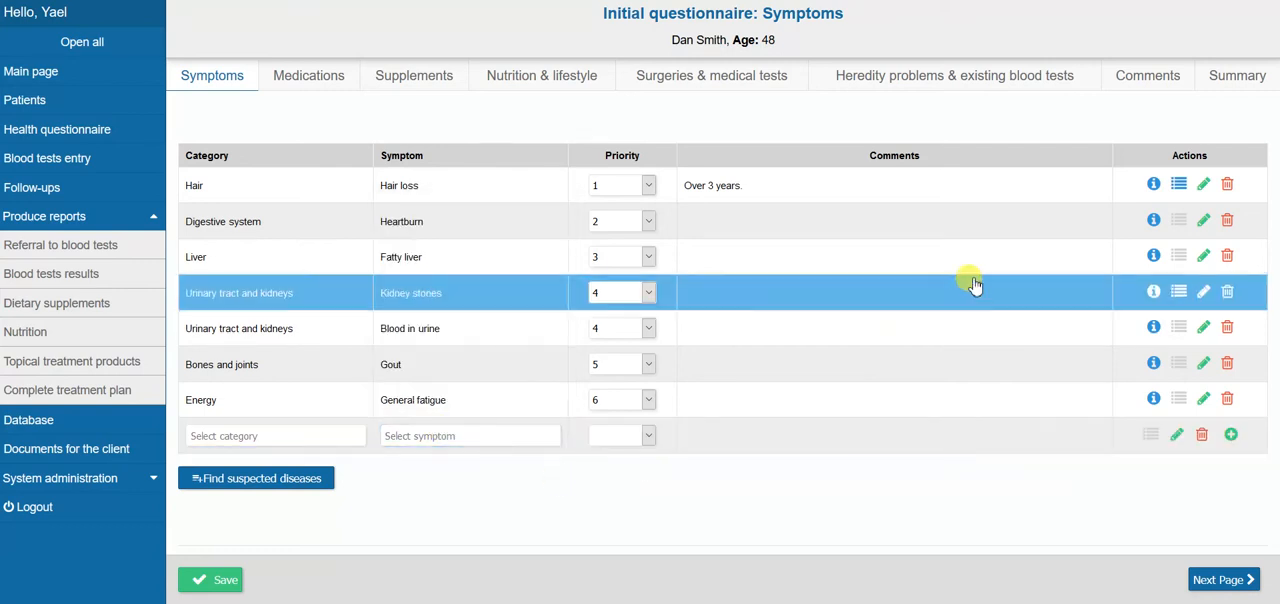
Read the additional information for Hair loss and check the associated symptoms of Kidney stones
click(1153, 184)
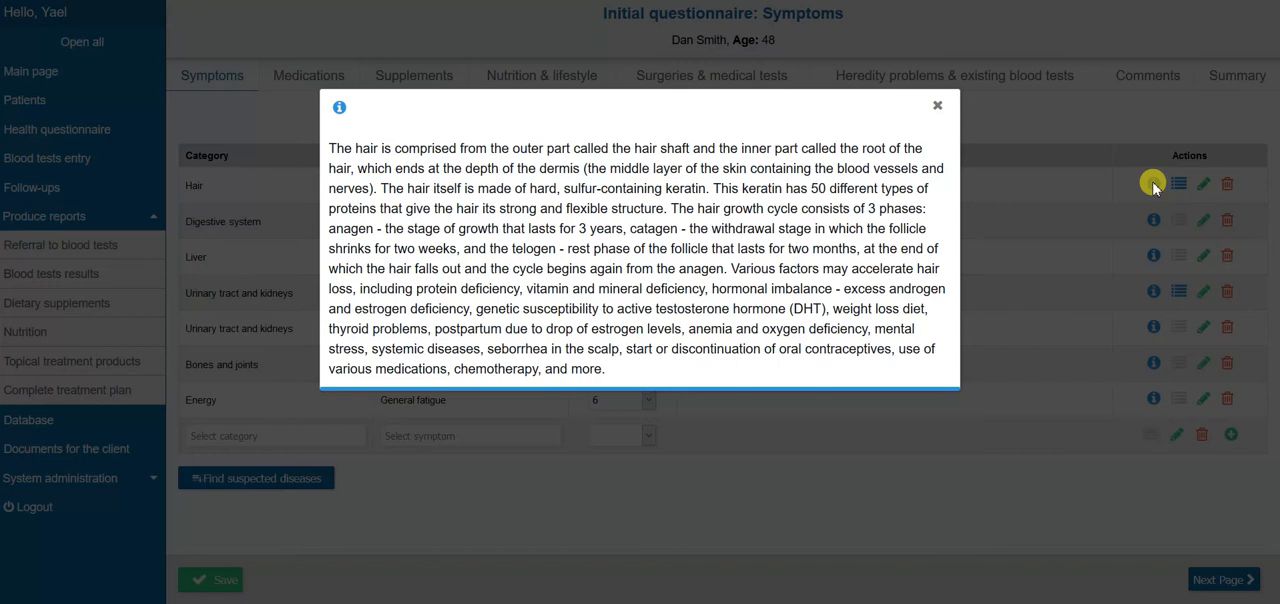
click(938, 107)
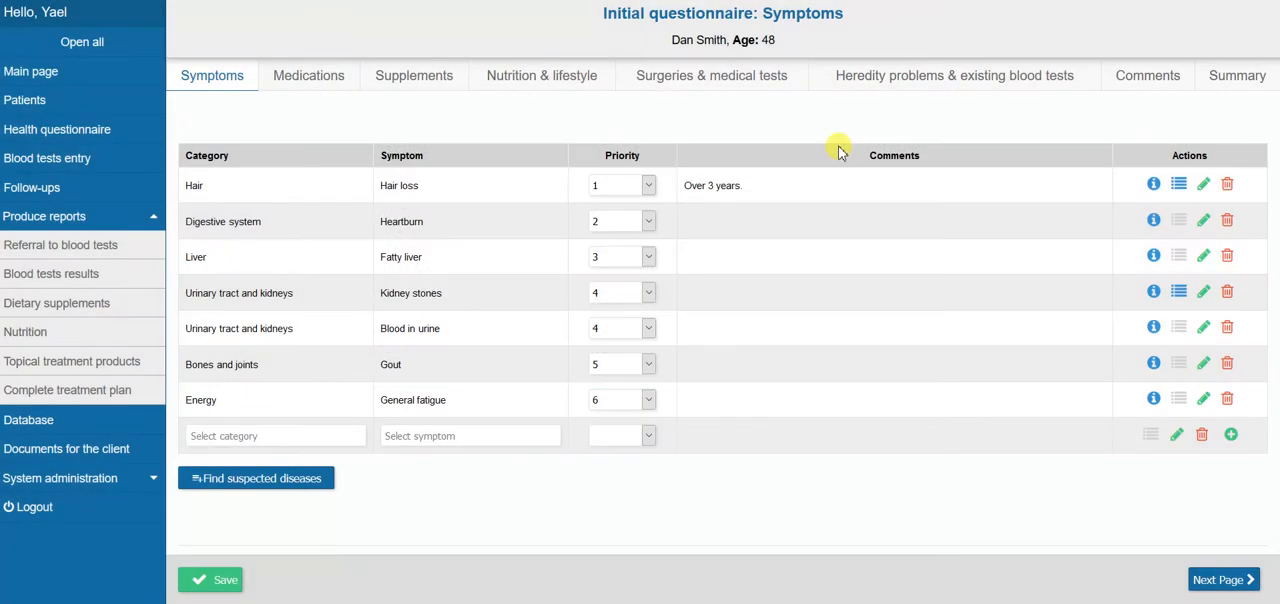
click(1180, 293)
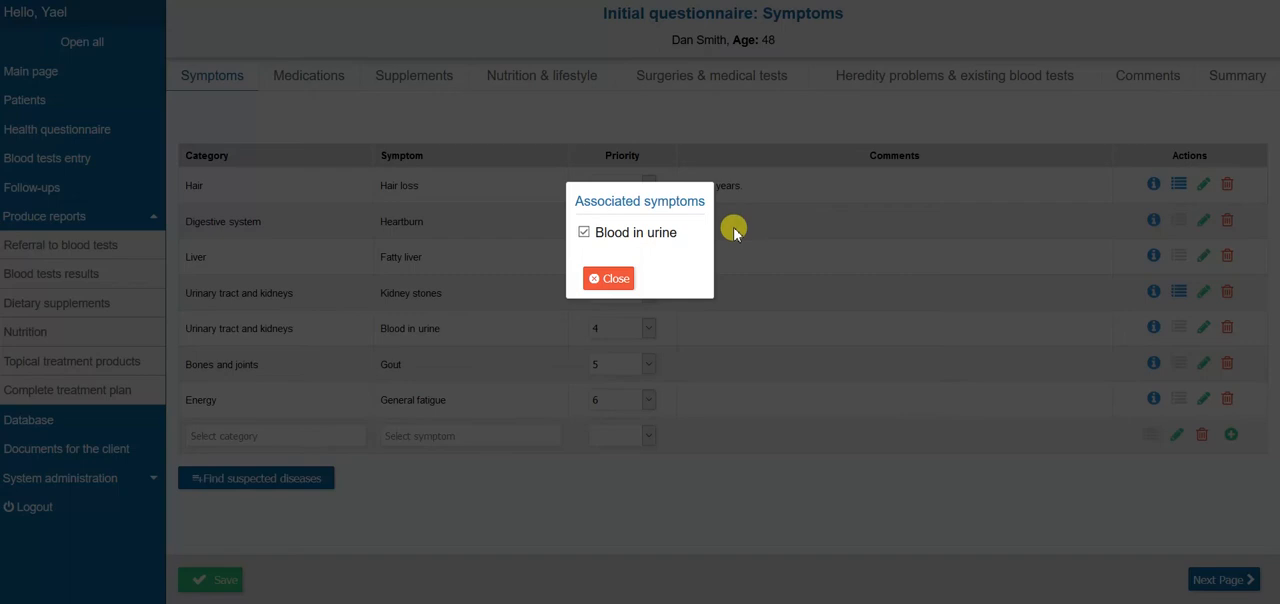
click(619, 284)
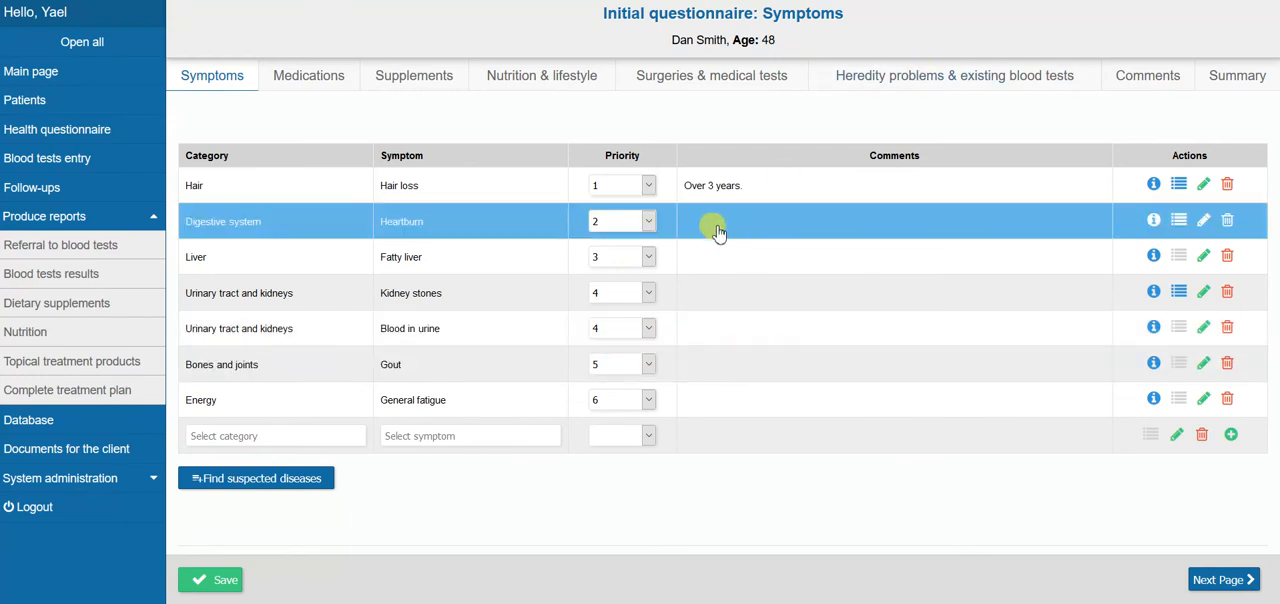
Add a medication entry with category Blood pressure, sub-category ACE inhibitors and medication וסקז
click(296, 84)
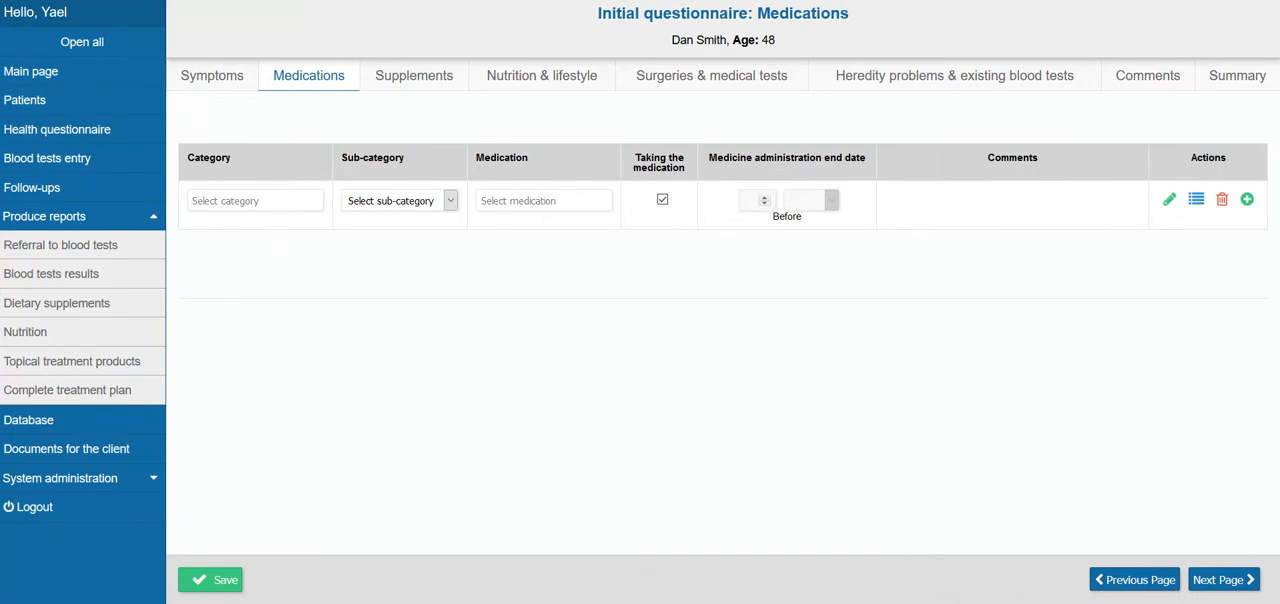
click(252, 197)
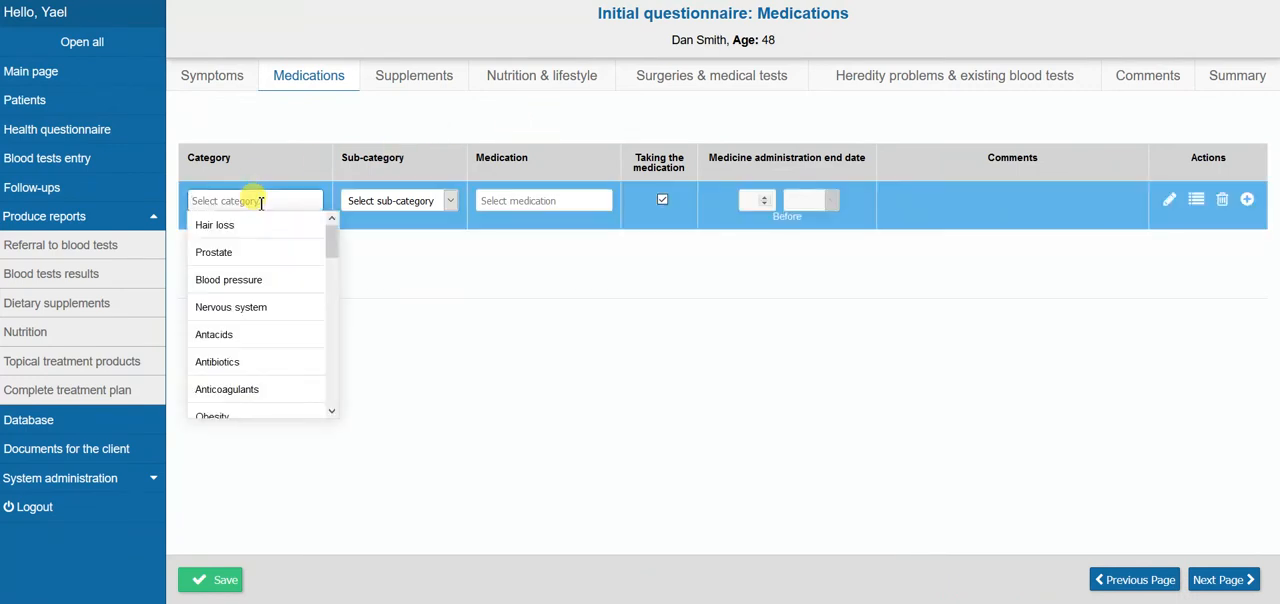
click(255, 283)
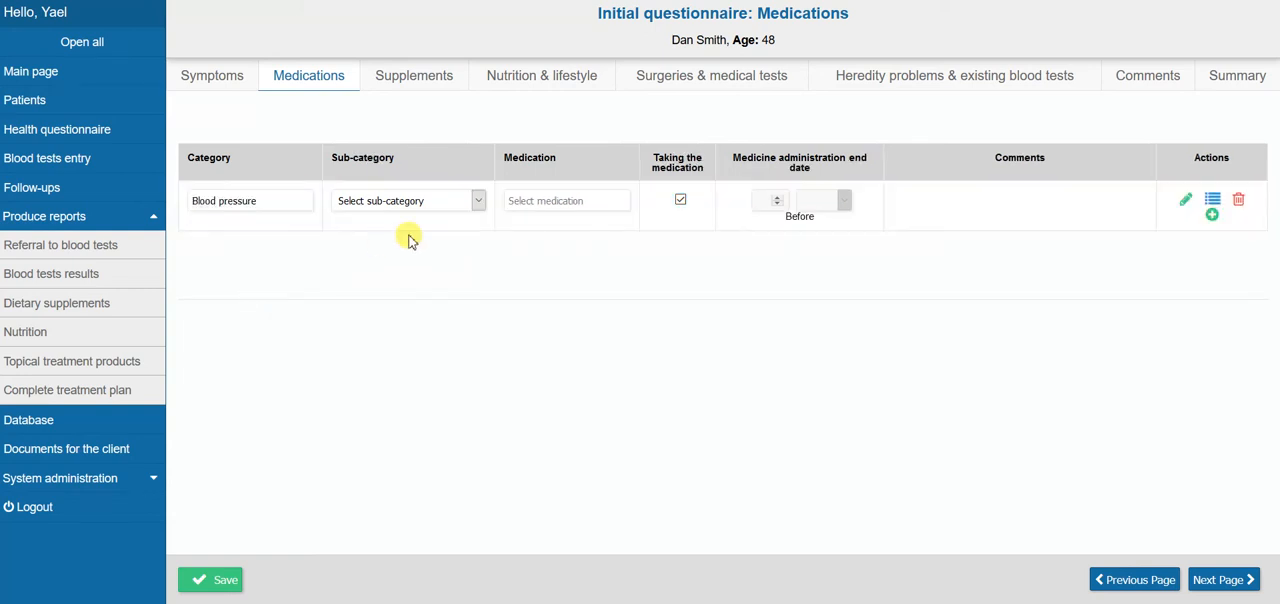
click(480, 204)
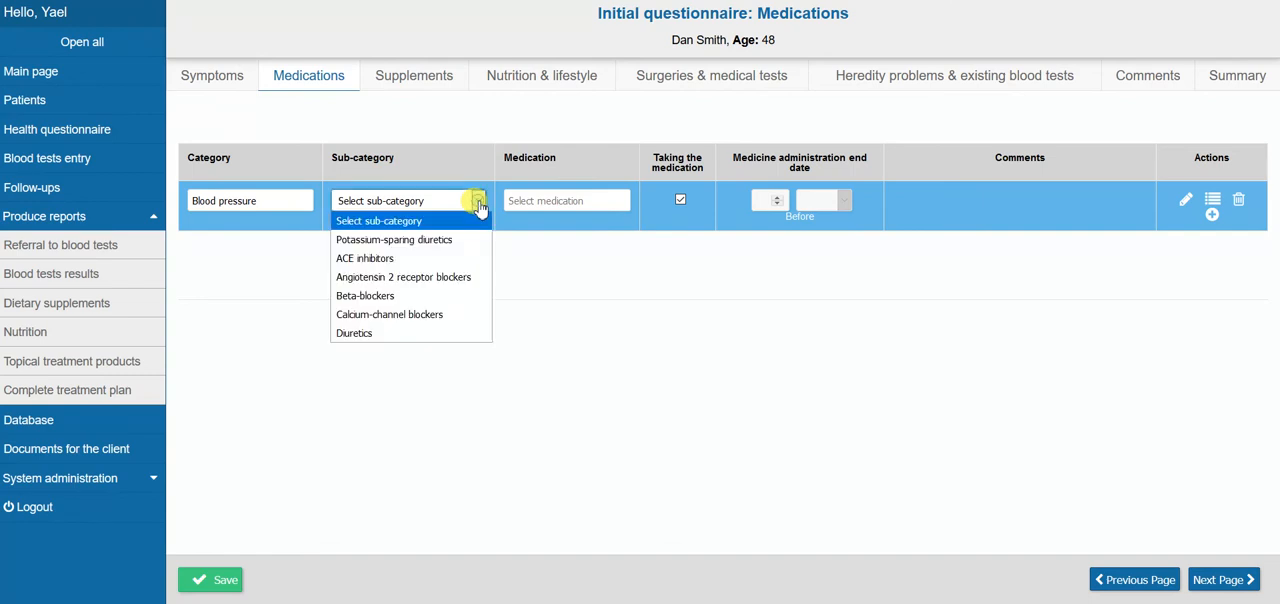
click(380, 262)
click(569, 200)
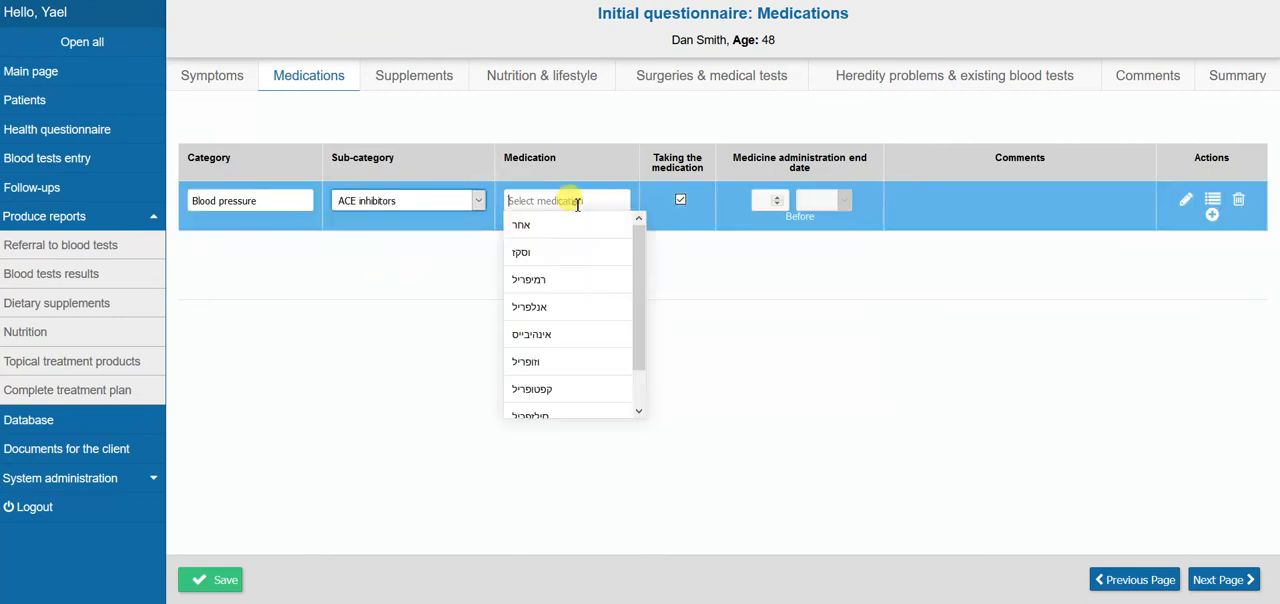
click(556, 254)
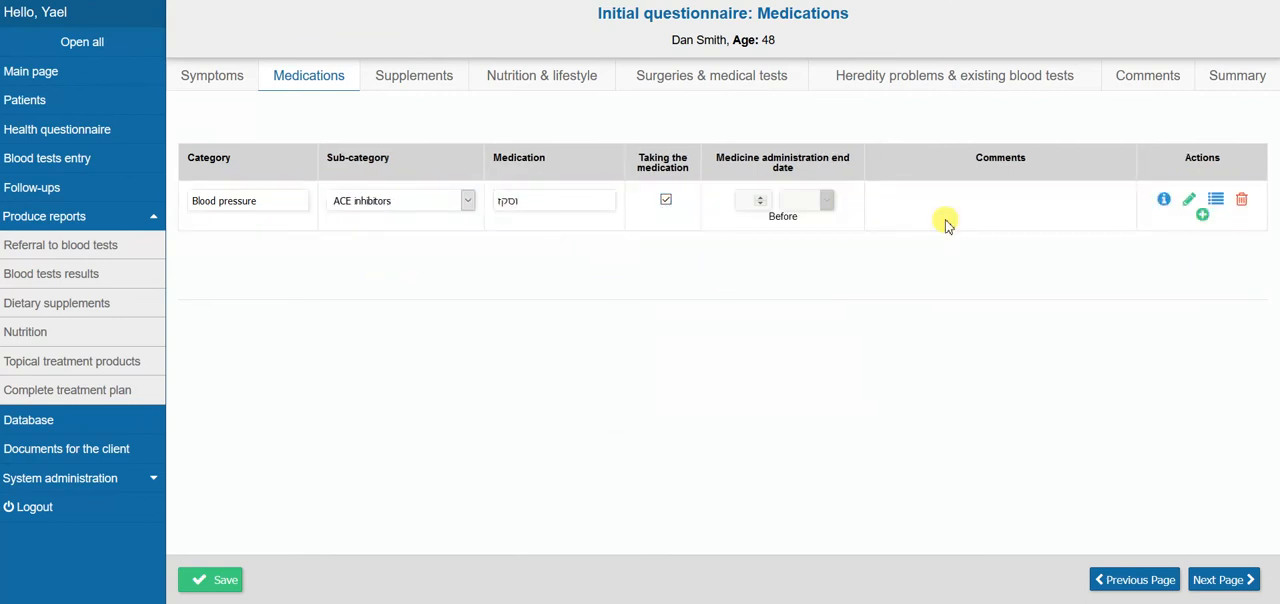
click(1202, 214)
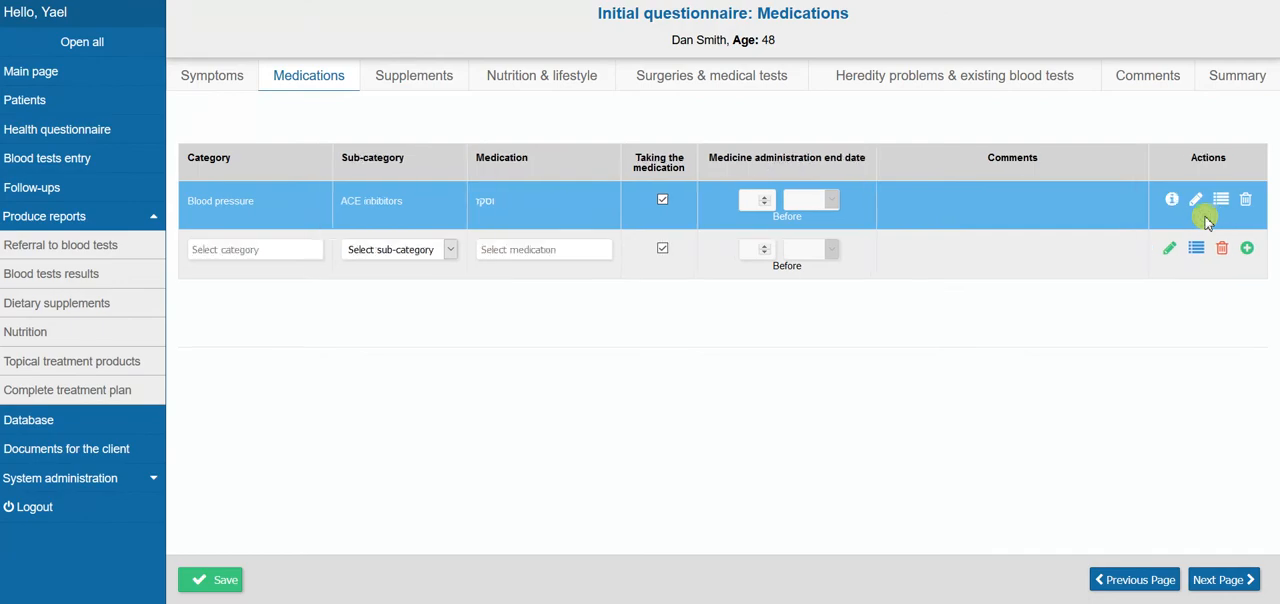
Read the additional information and the related symptoms for the ACE inhibitors medication entry
click(1172, 201)
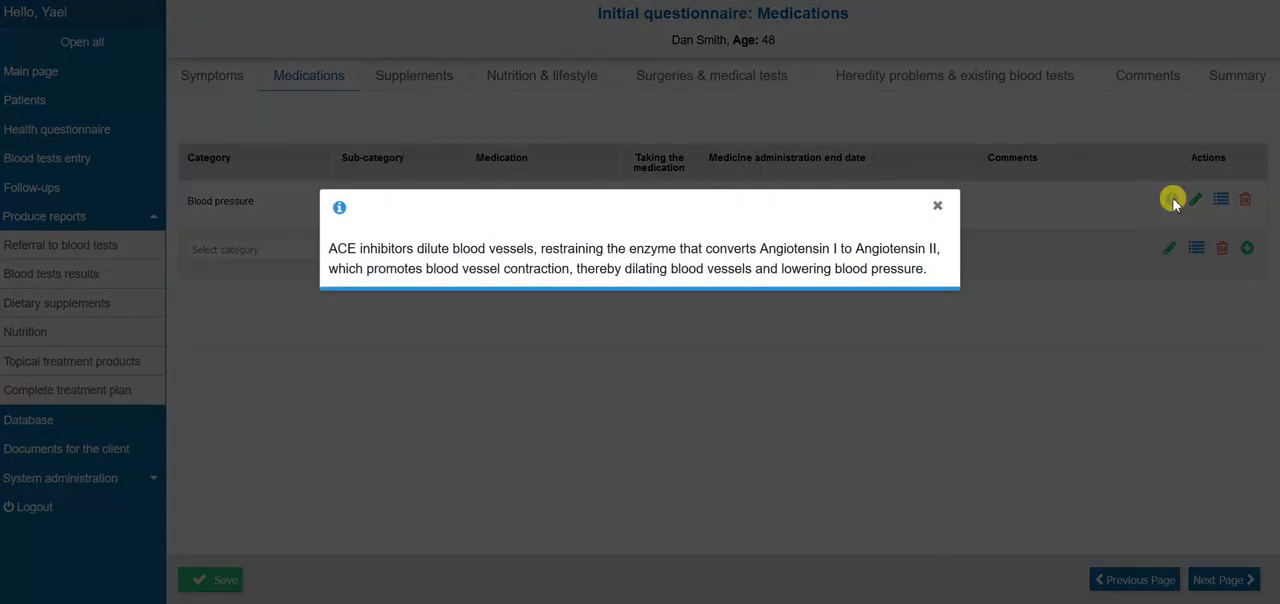
click(937, 205)
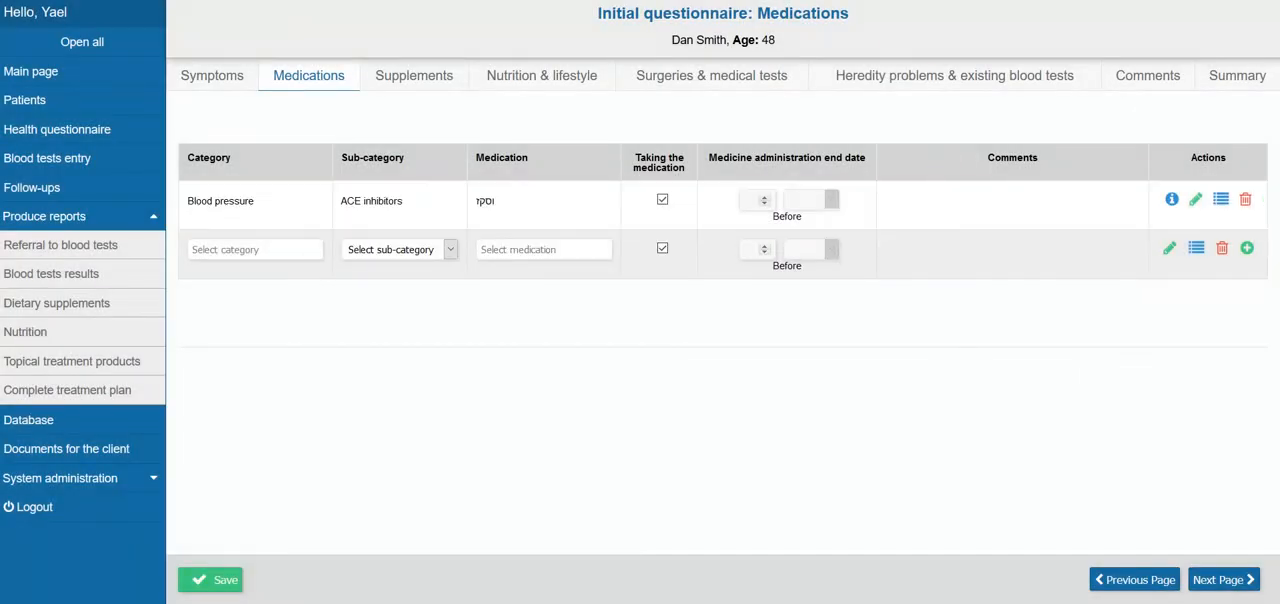
click(1037, 214)
click(1222, 201)
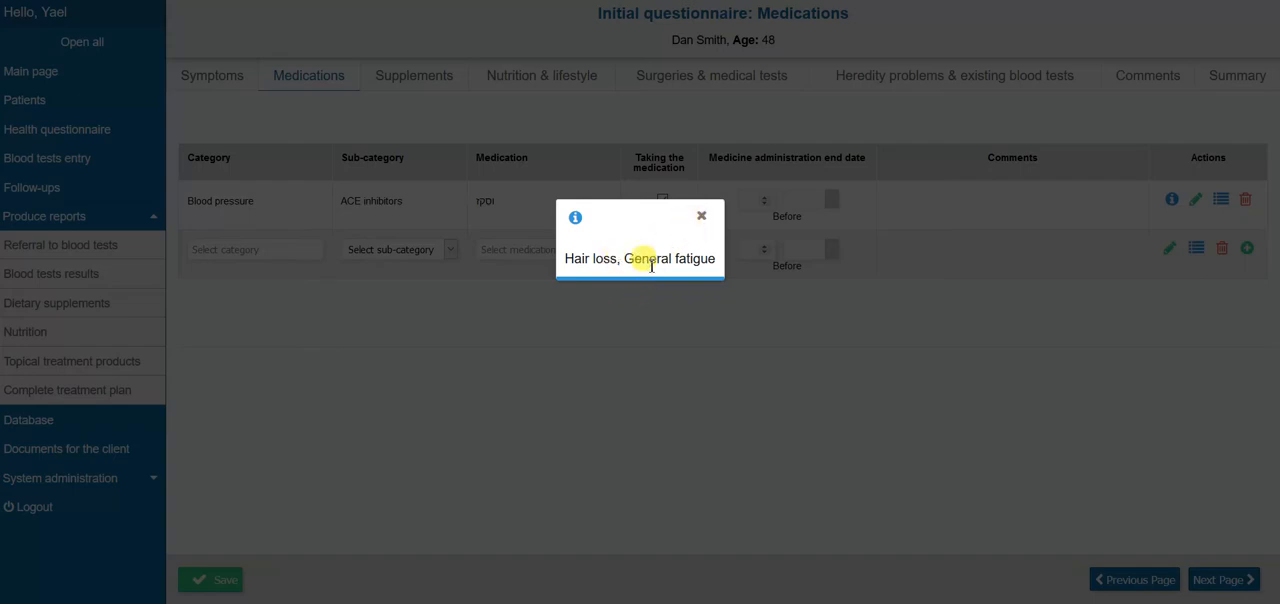
click(702, 218)
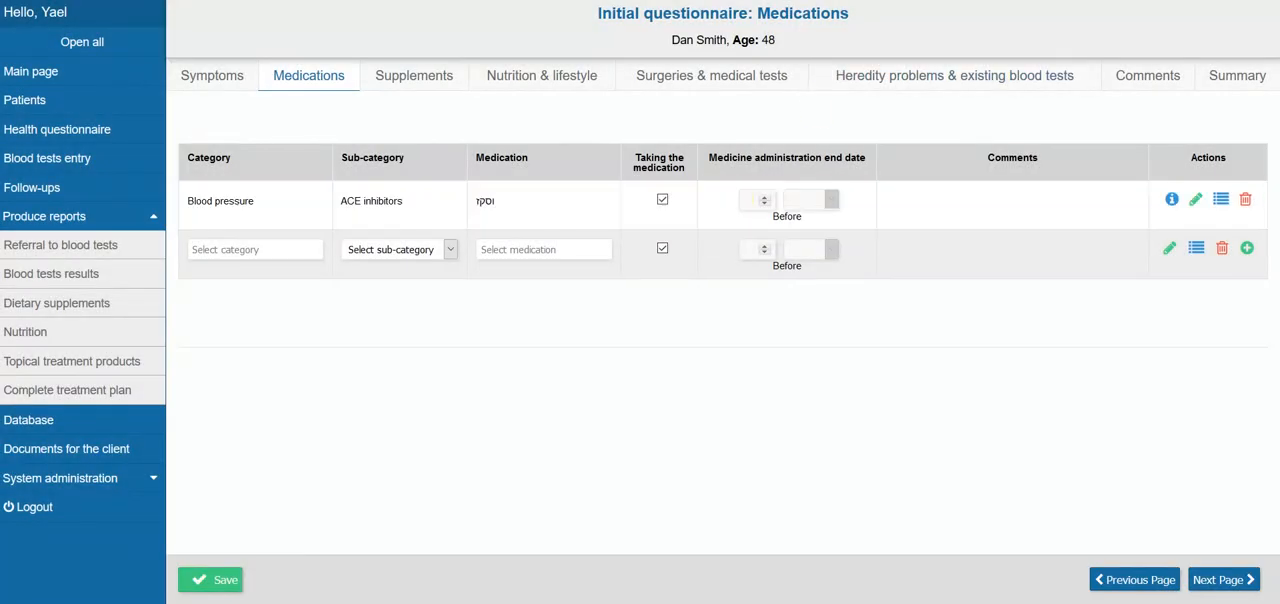
Browse the list of nutritional supplements taken independently in the Supplements section without choosing one
click(409, 80)
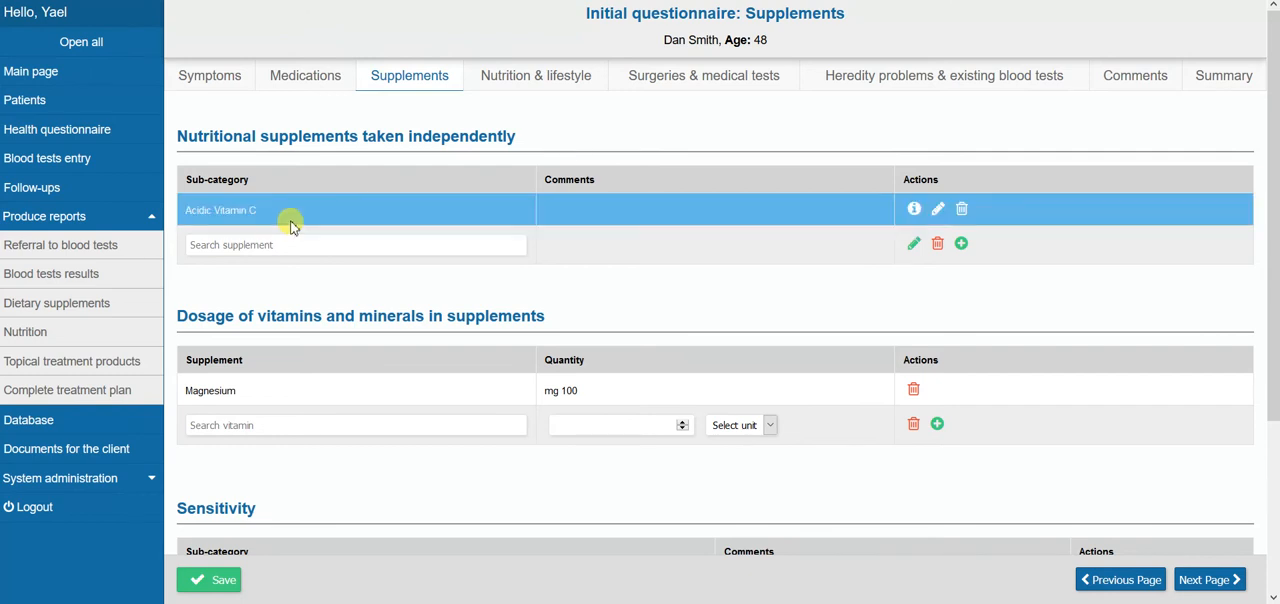
click(250, 245)
drag(529, 409, 538, 313)
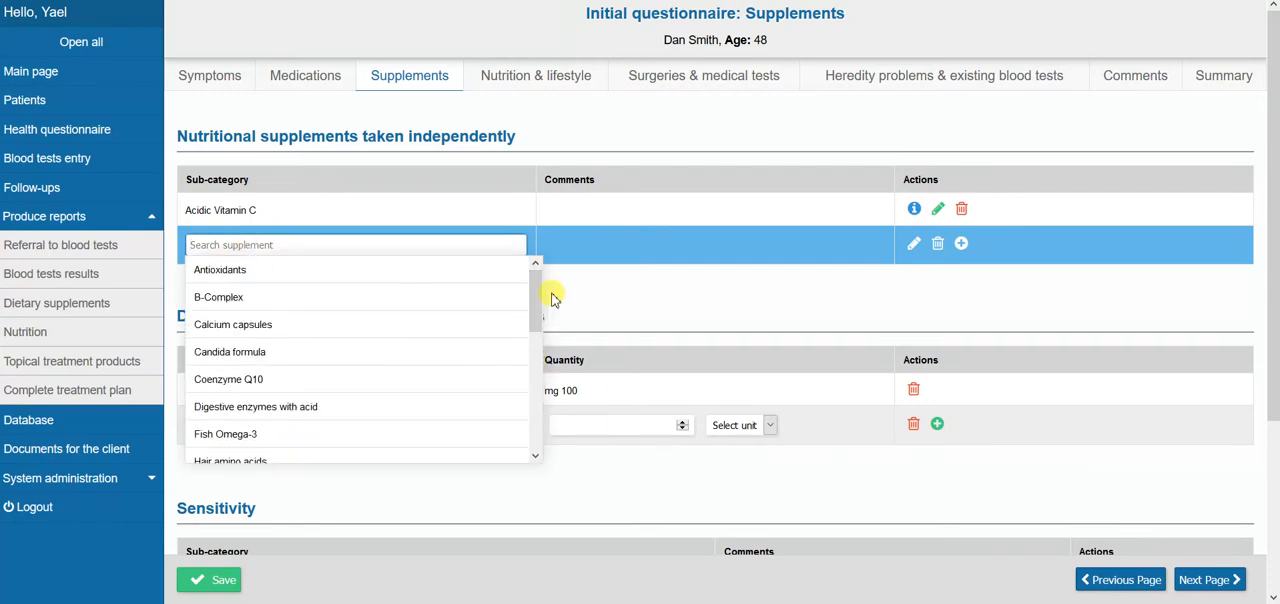
click(606, 297)
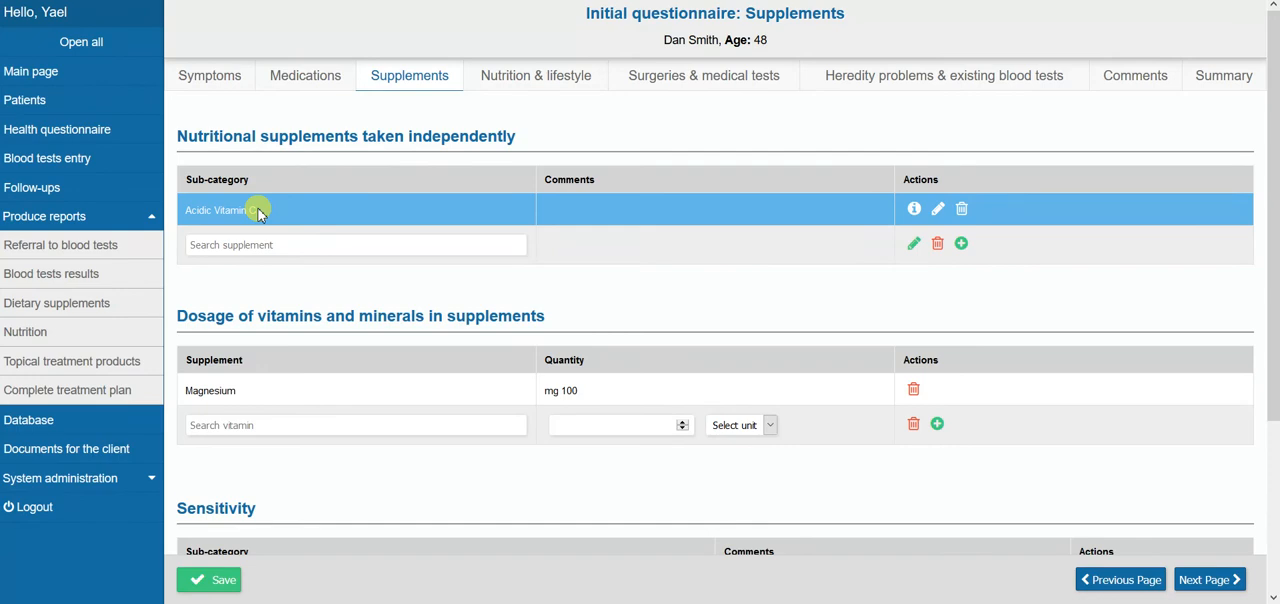
View the additional information for Acidic Vitamin C and examine the dosage, sensitivity and supplement difficulty sections
click(910, 209)
click(929, 198)
drag(1274, 114, 1270, 235)
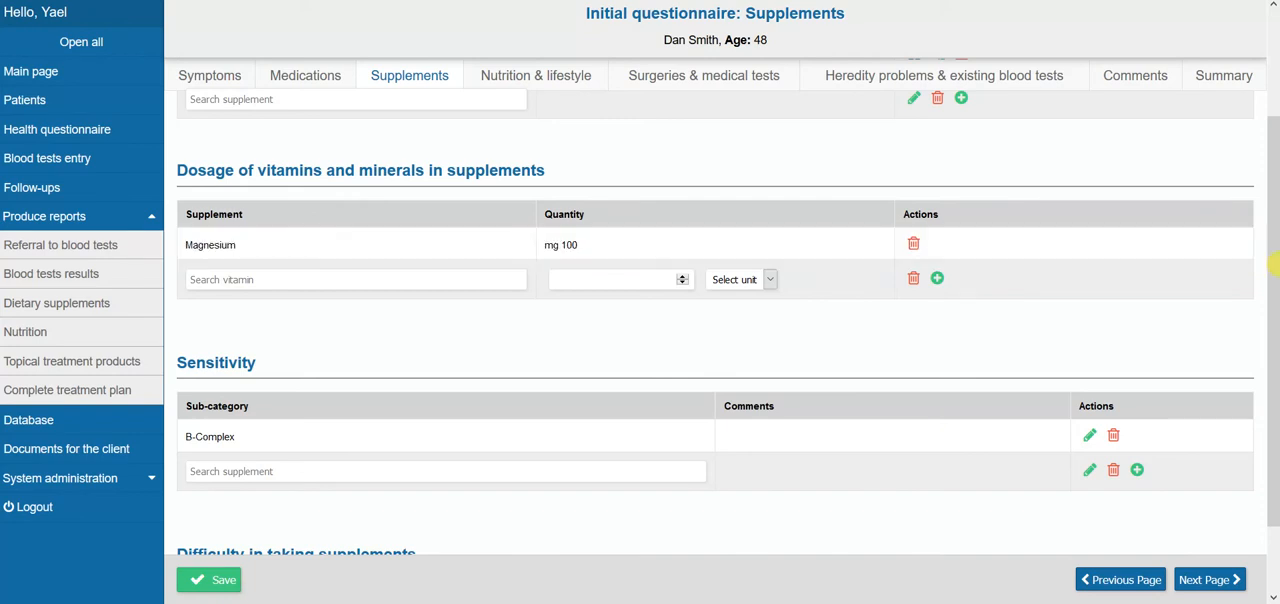
drag(1272, 262, 1275, 375)
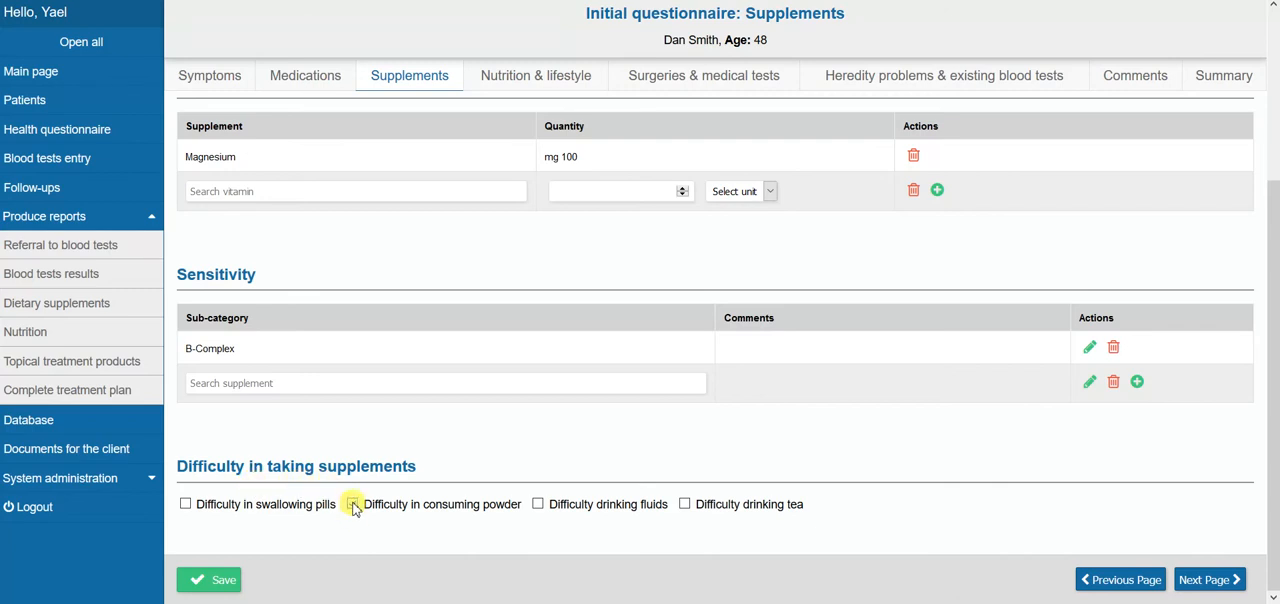
Review the food groups in the Nutrition & lifestyle section, toggling Beans off and back on under Legume
click(524, 84)
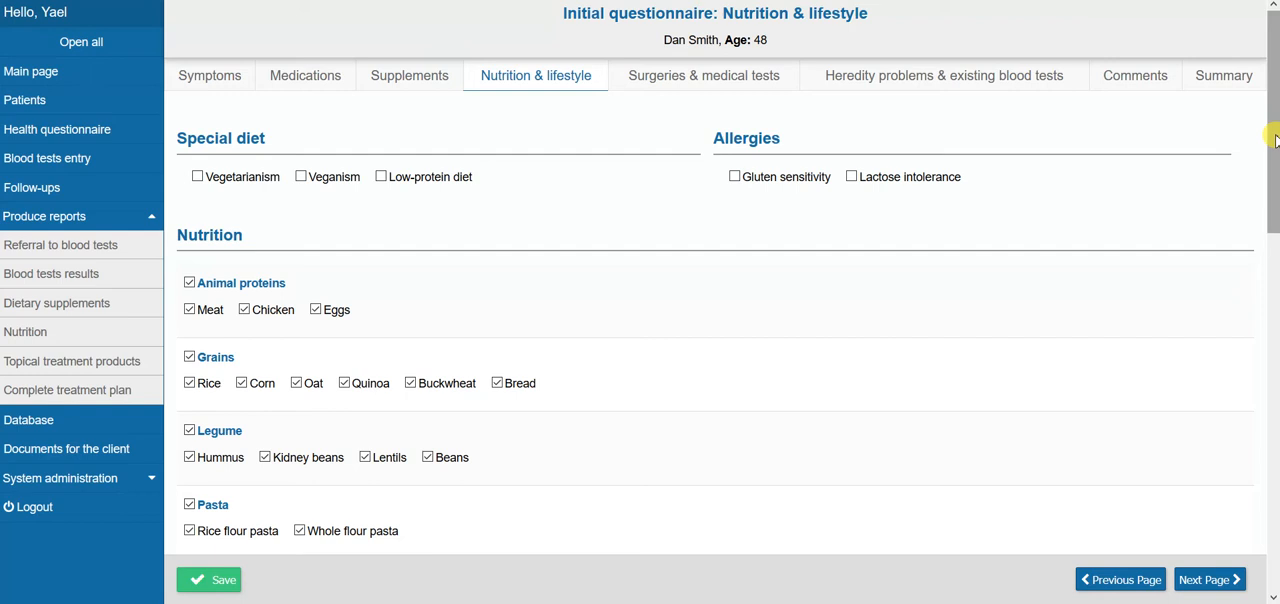
drag(1275, 140, 1275, 247)
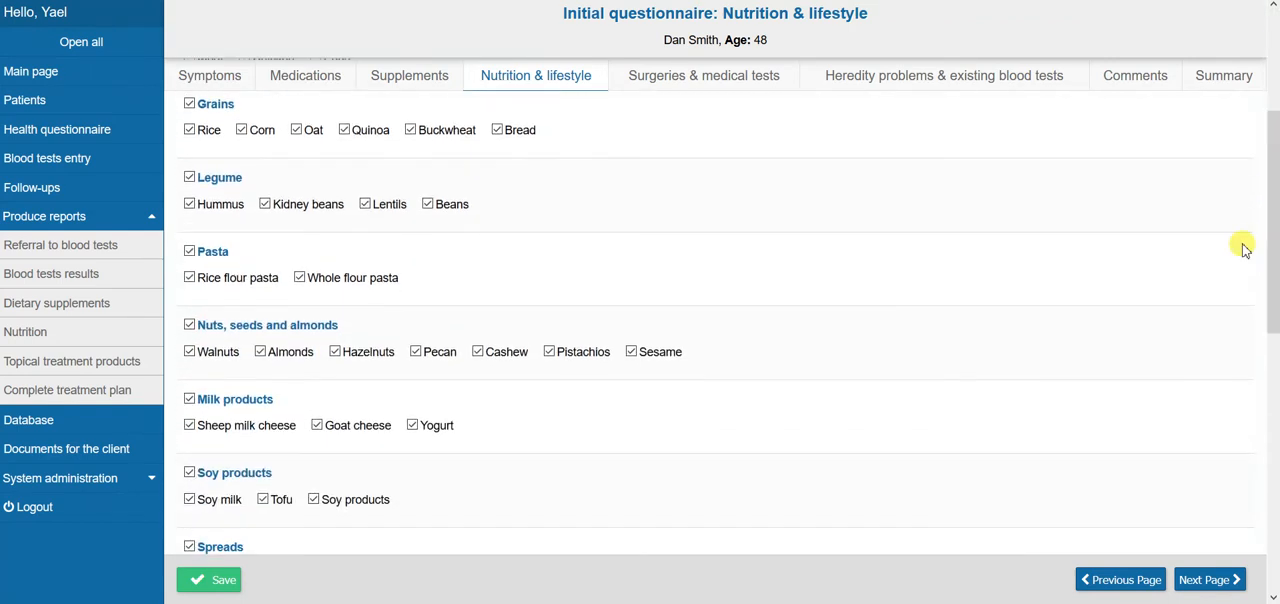
click(428, 205)
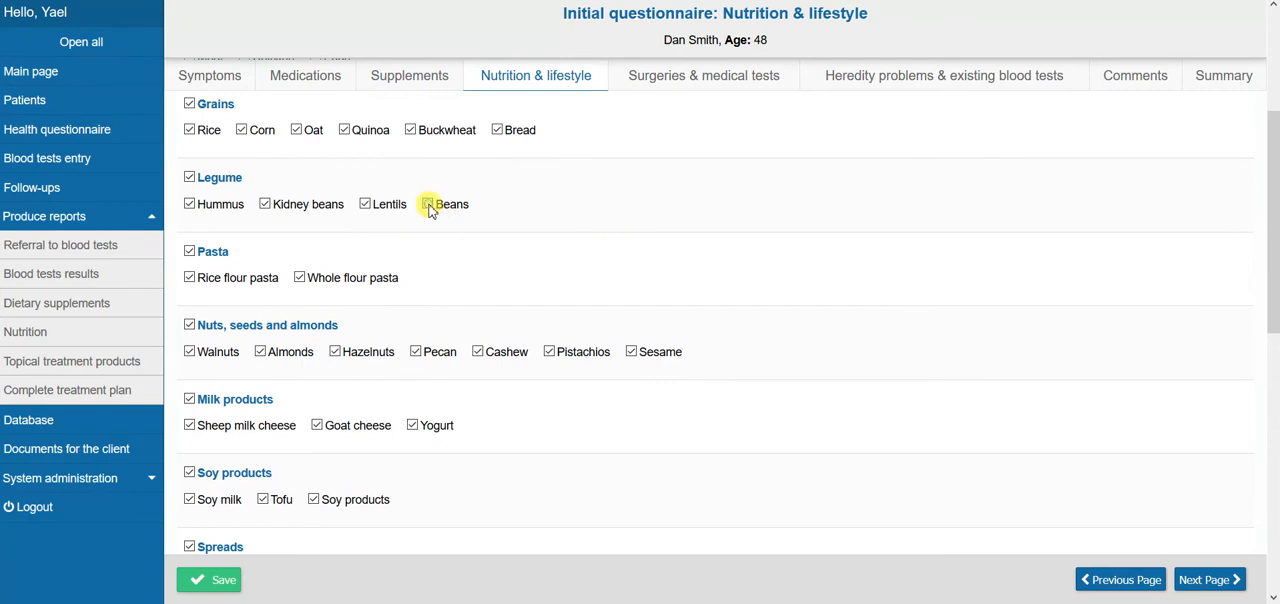
click(427, 204)
Clear the Alcohol value under Additional habits
drag(1274, 218, 1275, 435)
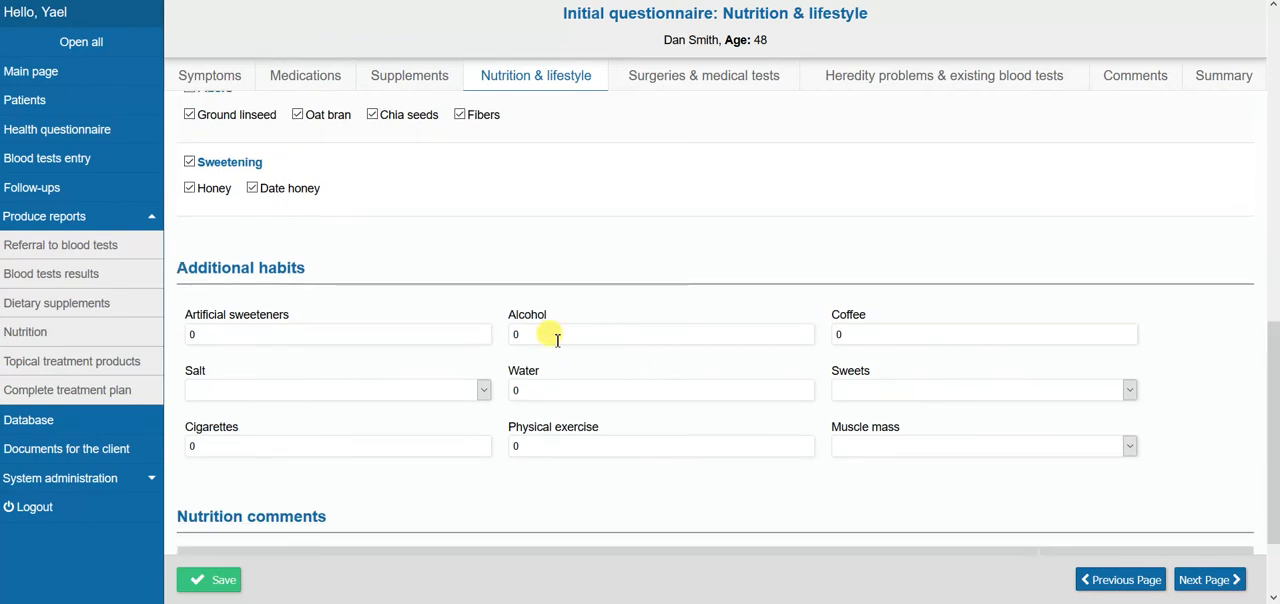
click(514, 335)
key(BackSpace)
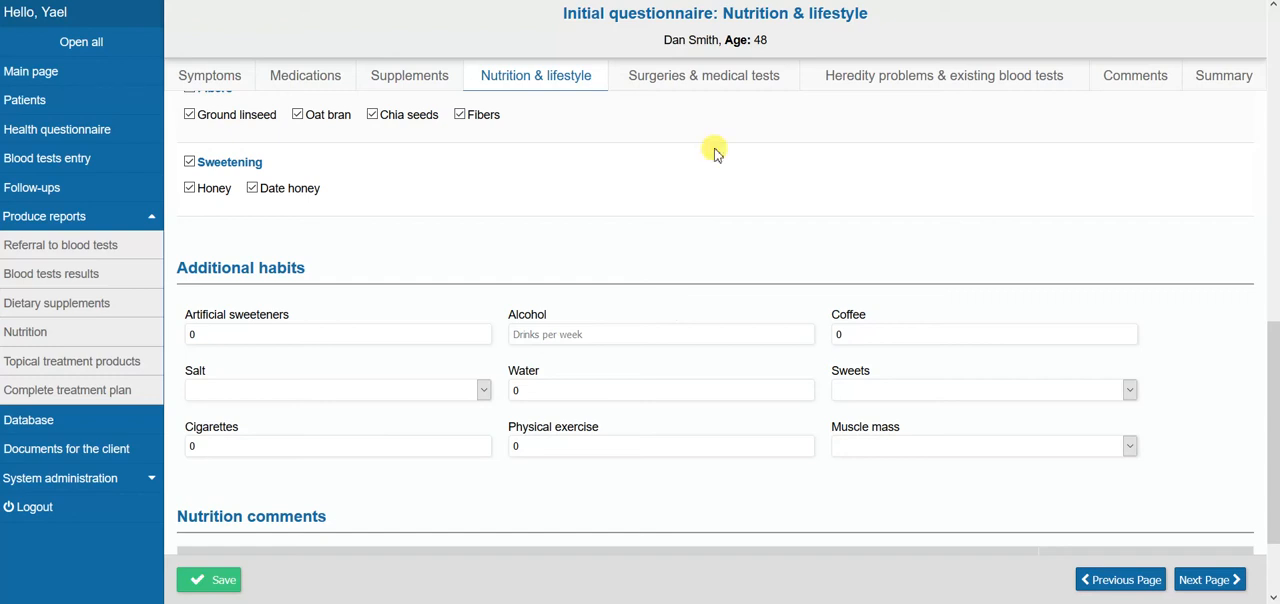
Browse the surgery list in the Surgeries & medical tests section and read the additional information for Appendectomy
click(688, 82)
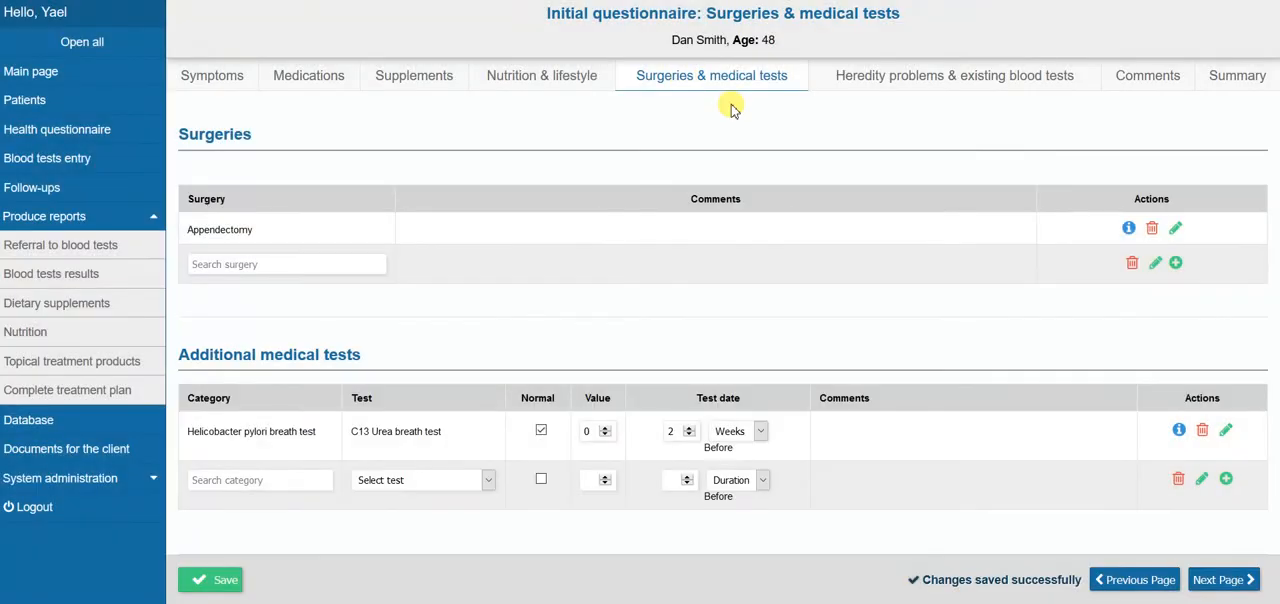
click(253, 264)
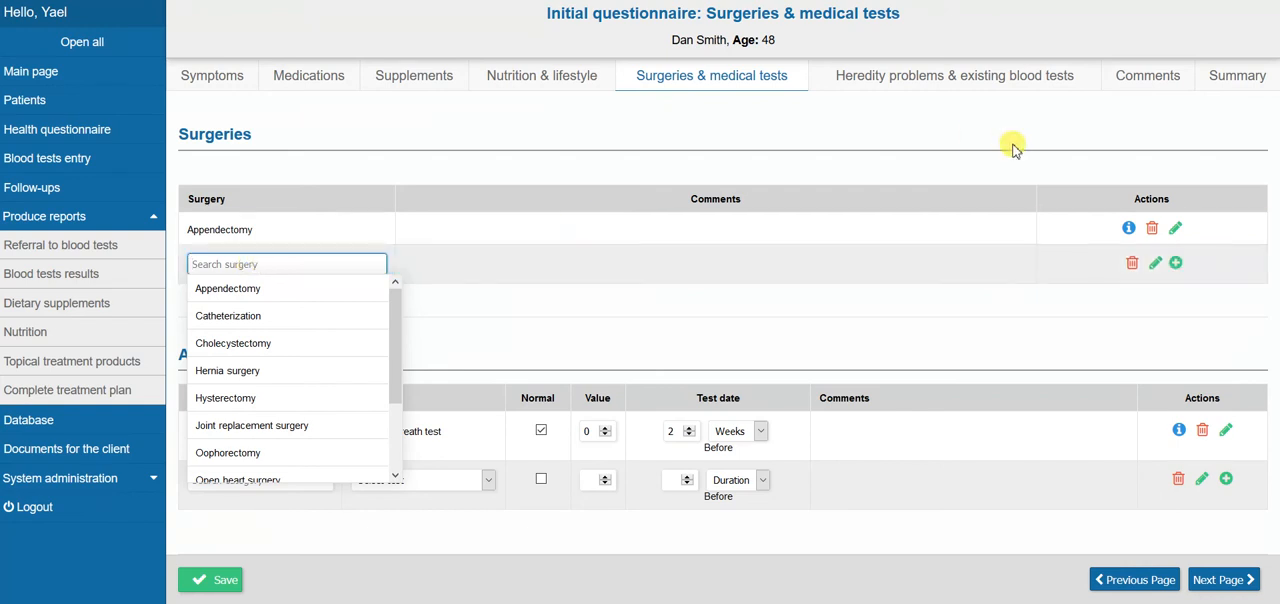
click(1128, 232)
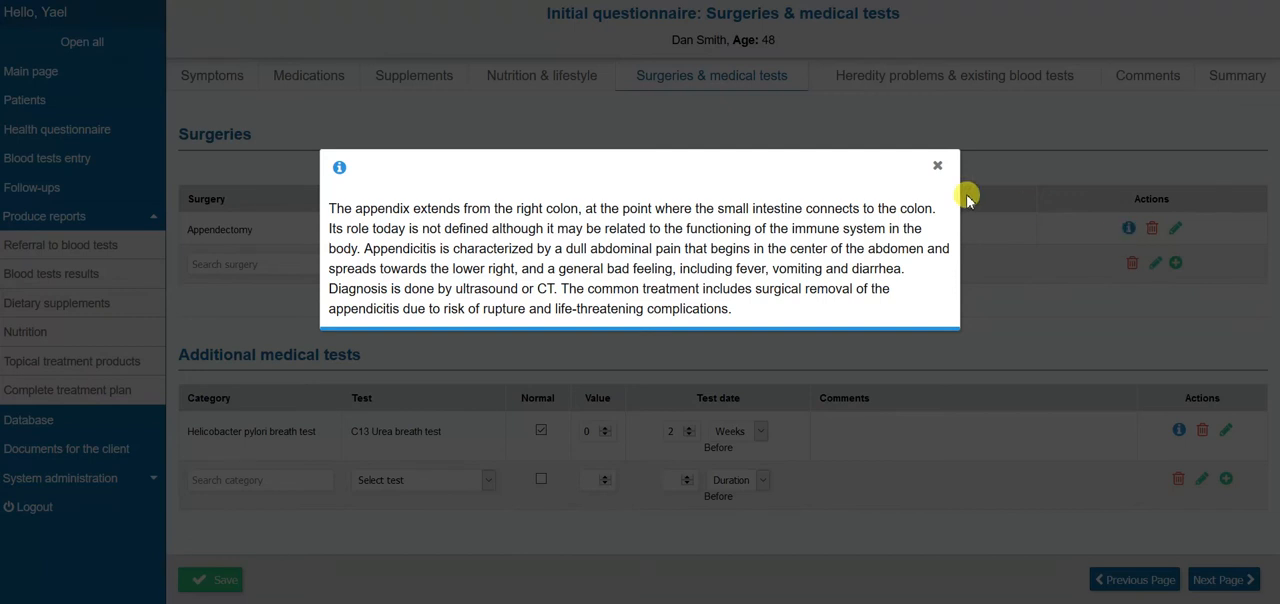
click(938, 167)
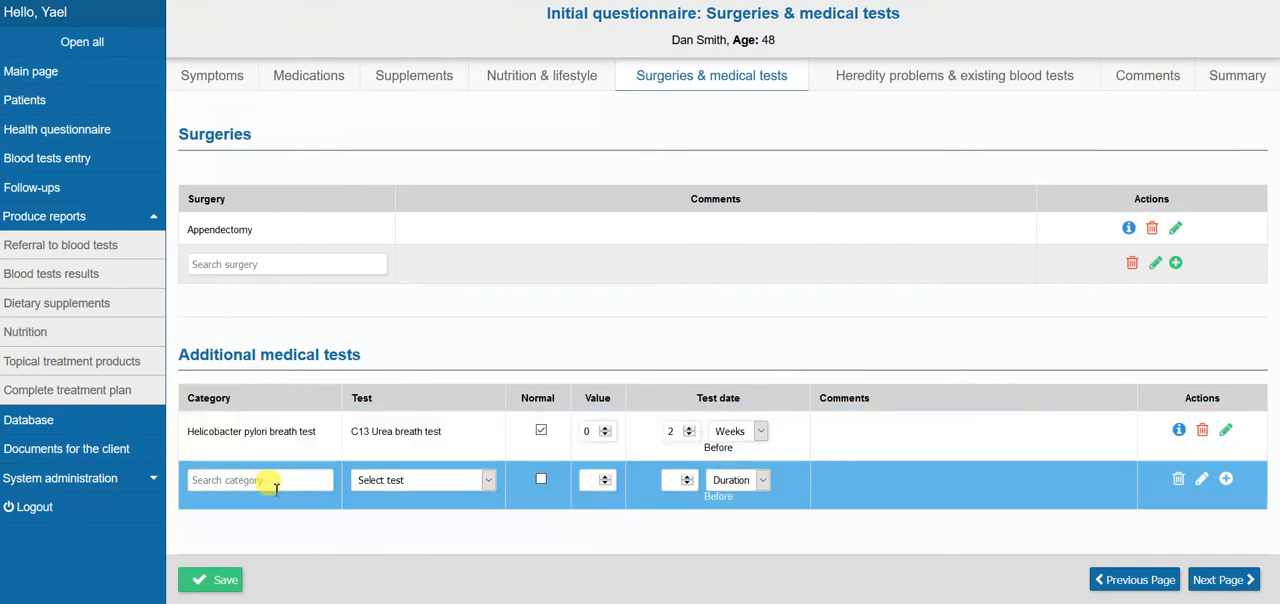
Browse the available test categories for a new entry under Additional medical tests, leaving the category unselected
click(270, 480)
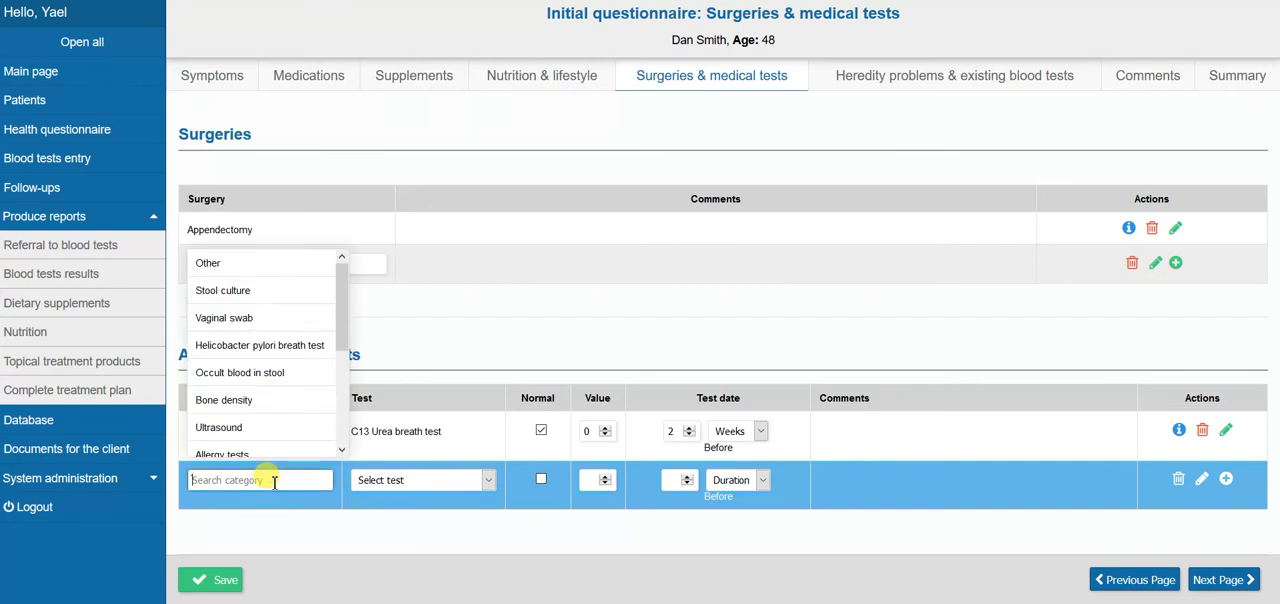
drag(340, 337, 343, 420)
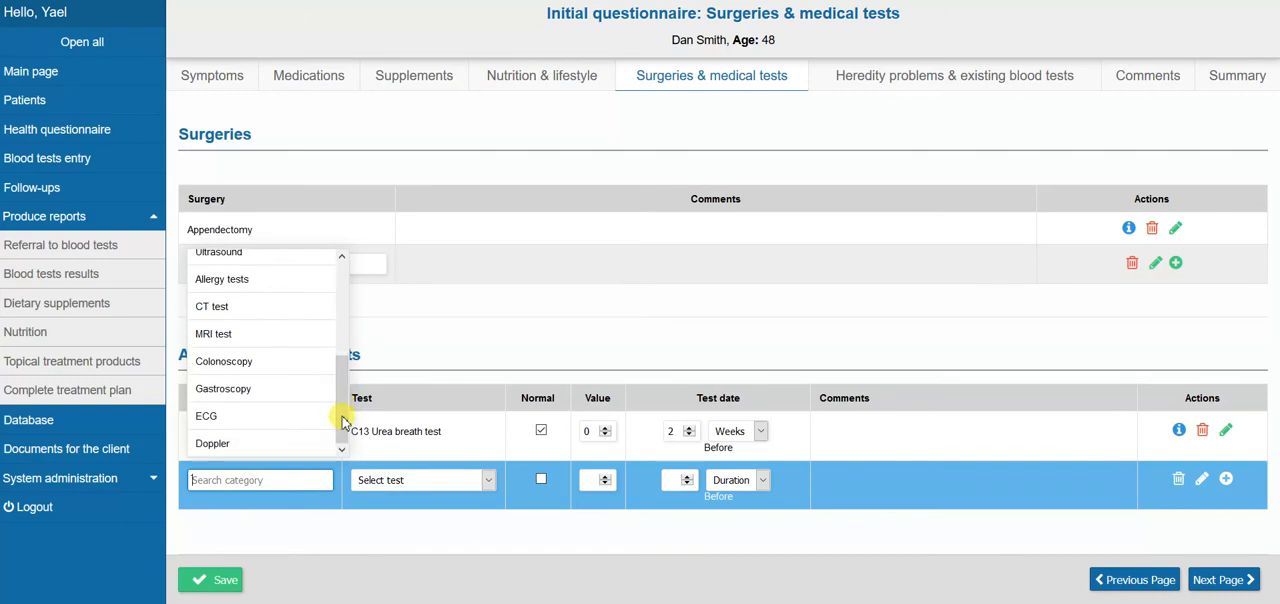
click(435, 537)
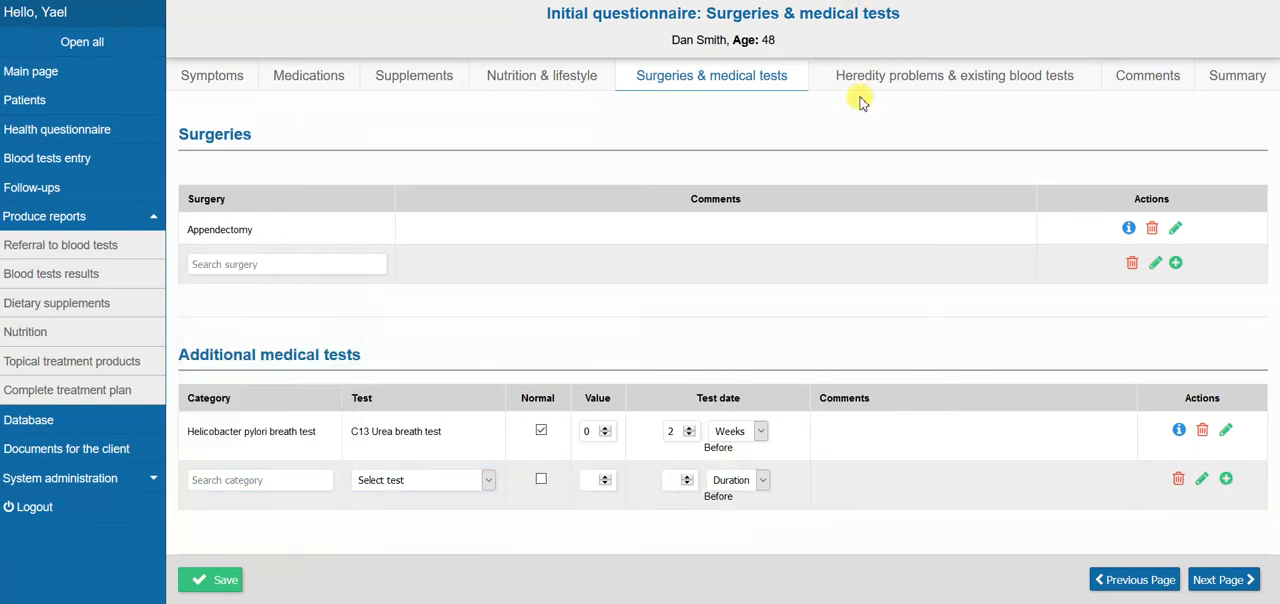
Review the family health problems and abnormal blood tests in the Heredity problems & existing blood tests section
click(921, 80)
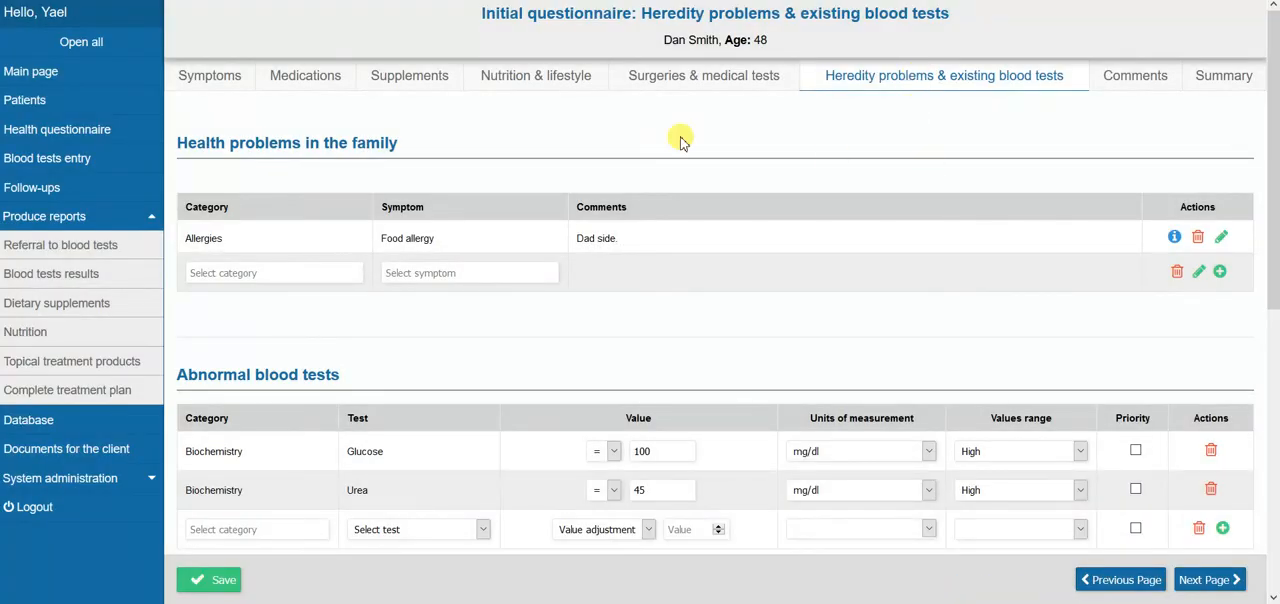
click(615, 245)
drag(1274, 145, 1275, 270)
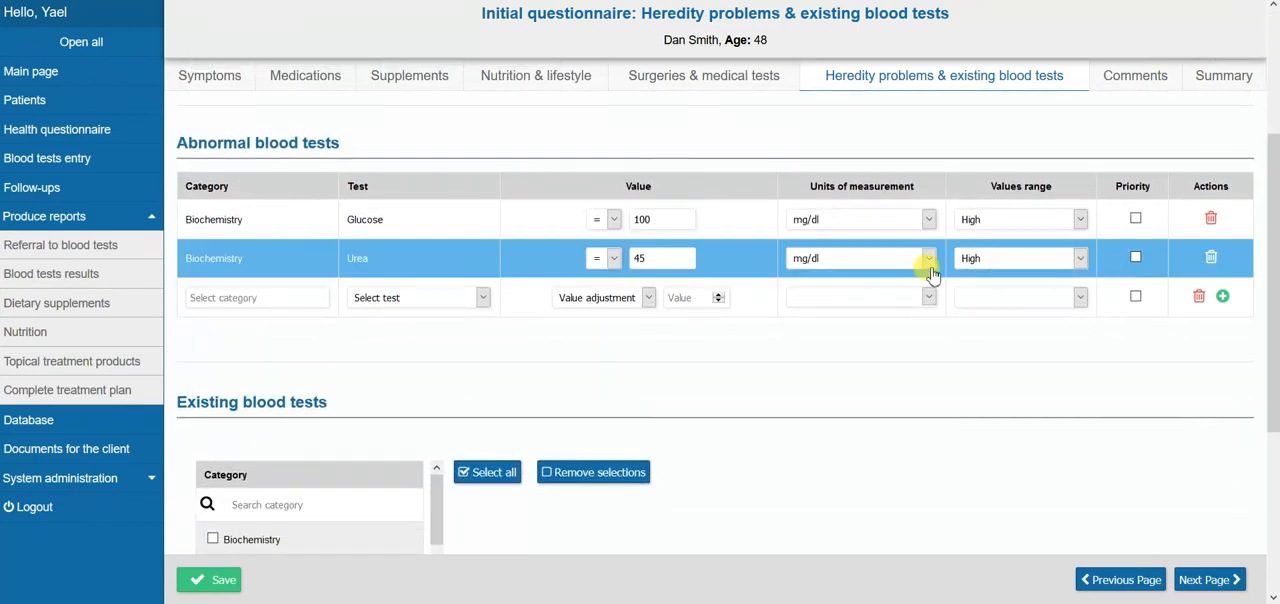
drag(1270, 318, 1274, 466)
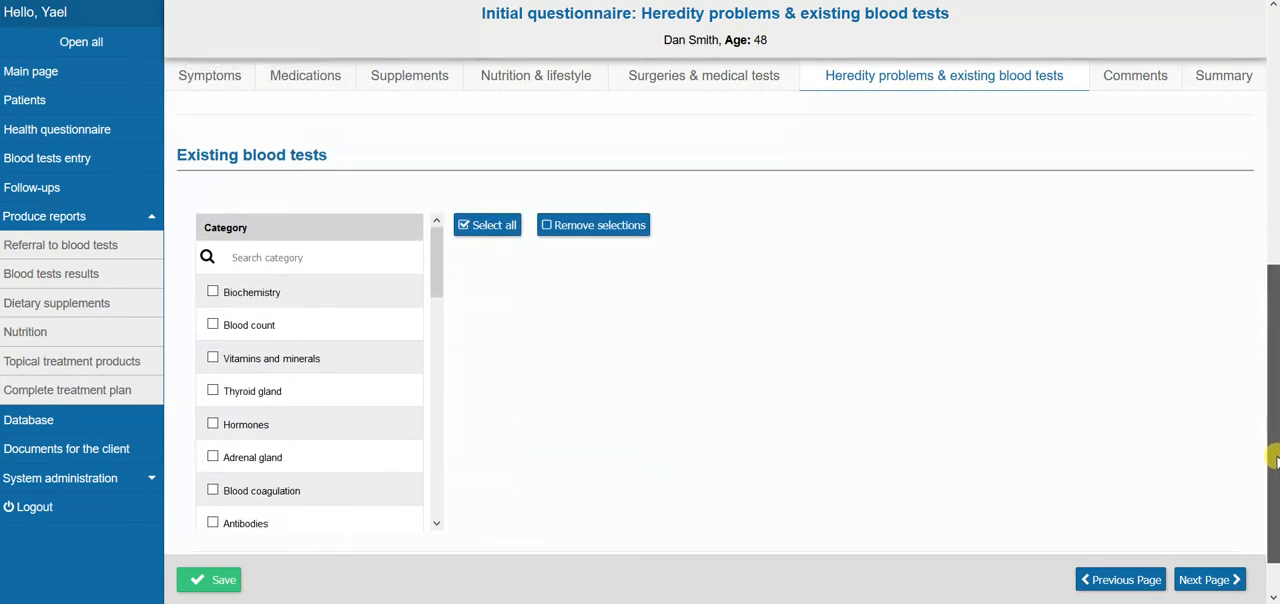
View the existing blood tests offered under Biochemistry, Blood count, and Vitamins and minerals
click(286, 278)
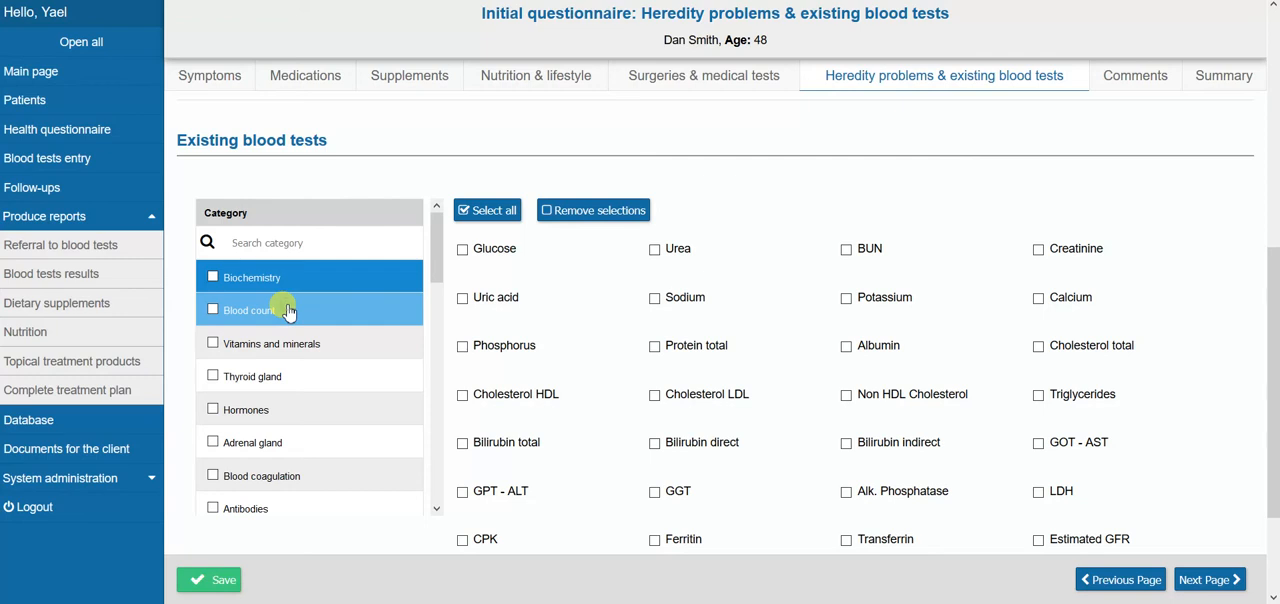
click(287, 312)
click(294, 344)
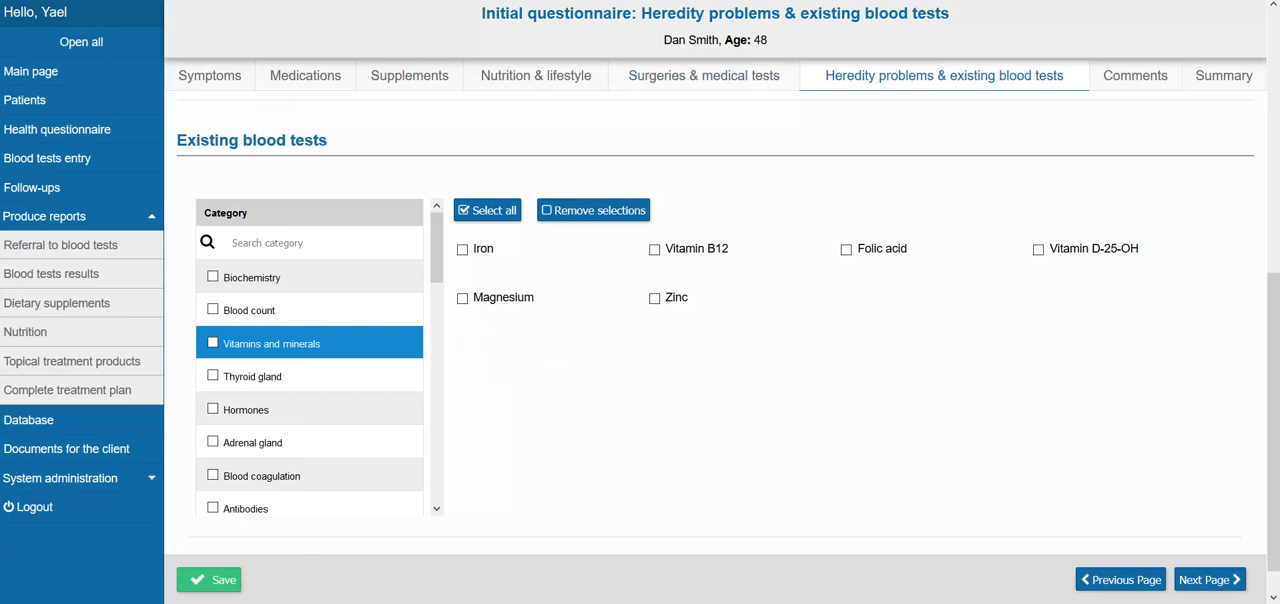
Go through the Comments section to the questionnaire Summary and review it from personal details down to the comments
click(1118, 77)
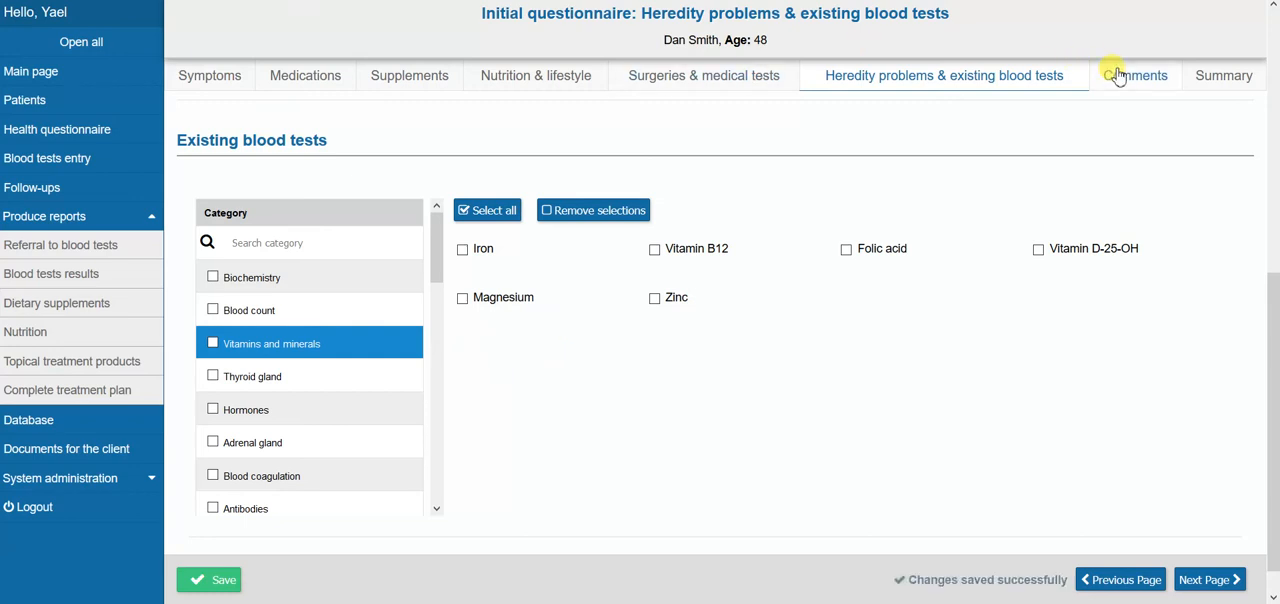
click(1232, 80)
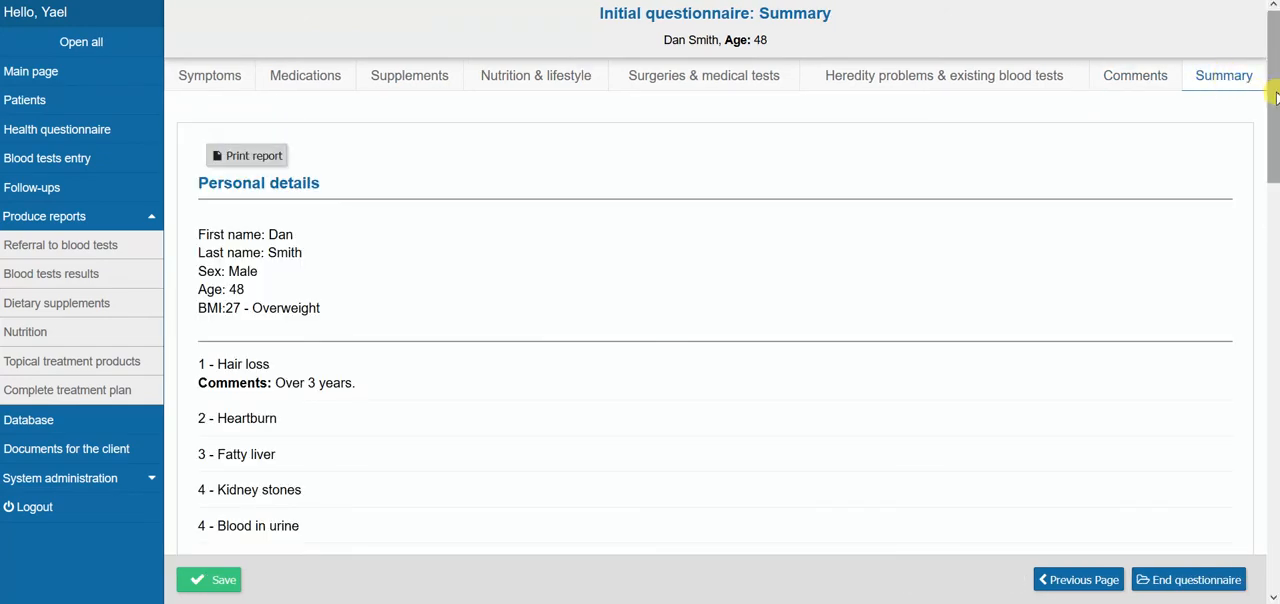
drag(1274, 97, 1274, 528)
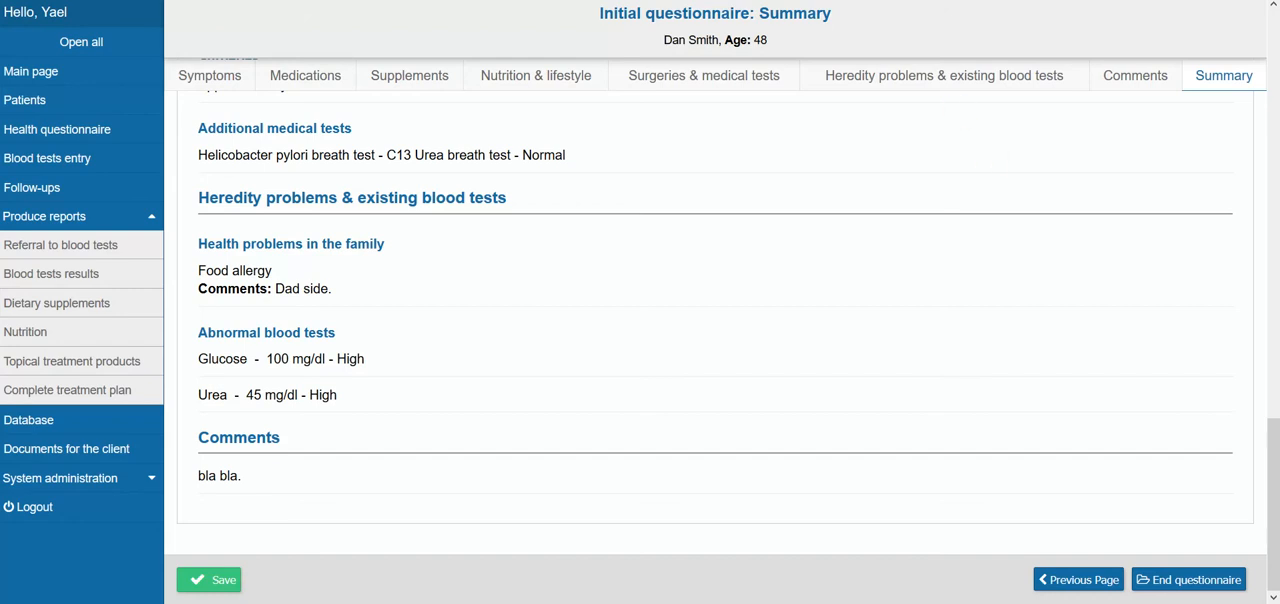
Create a full referral to blood tests for the patient and generate the printable letter to the doctor
click(48, 252)
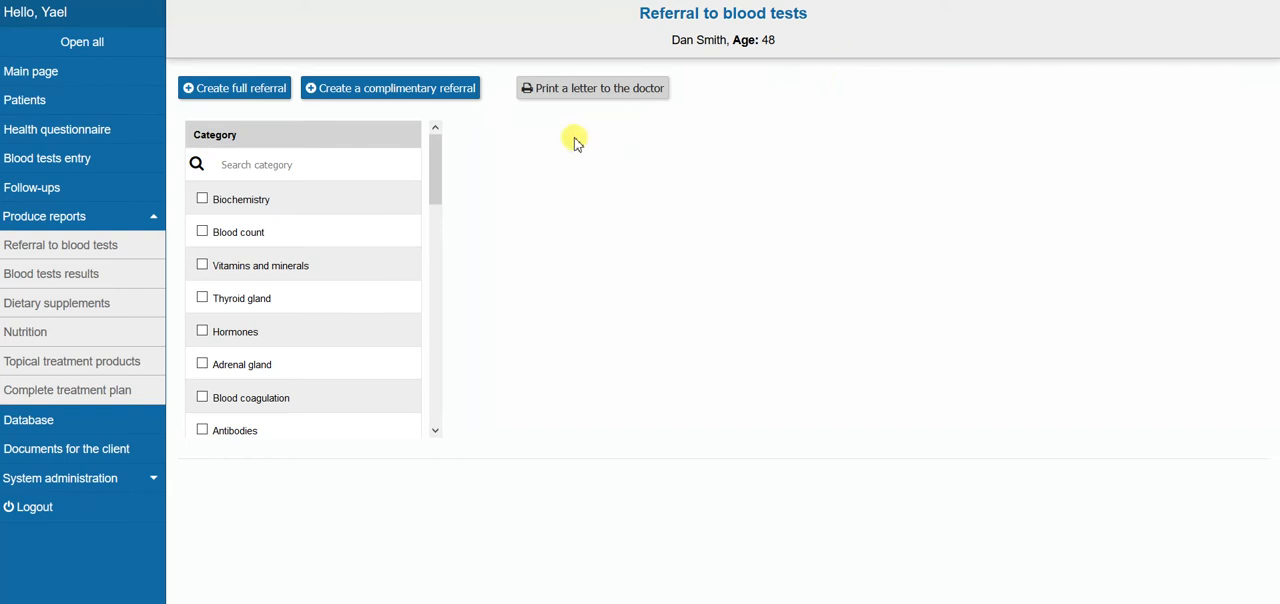
click(229, 92)
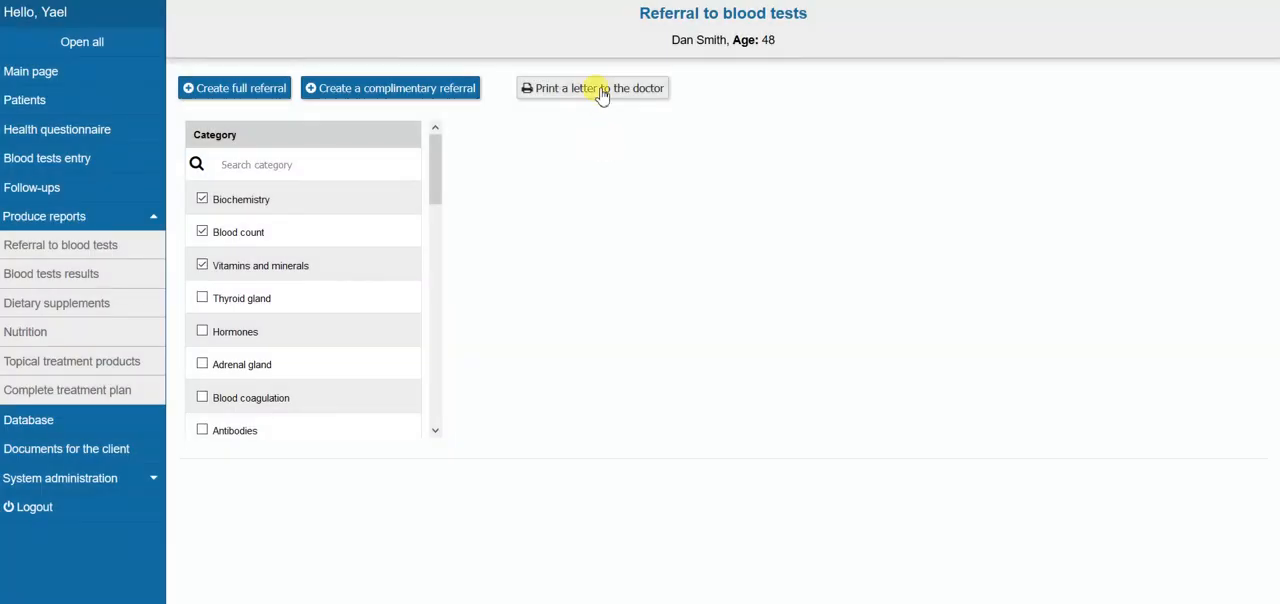
click(601, 92)
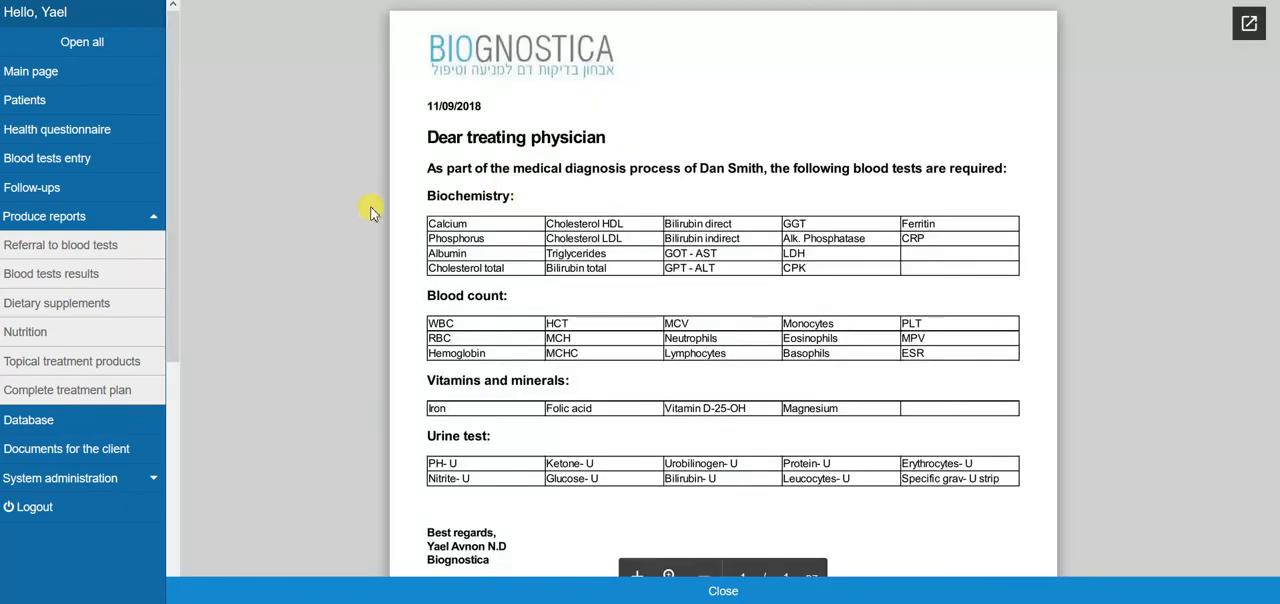
drag(169, 178, 173, 153)
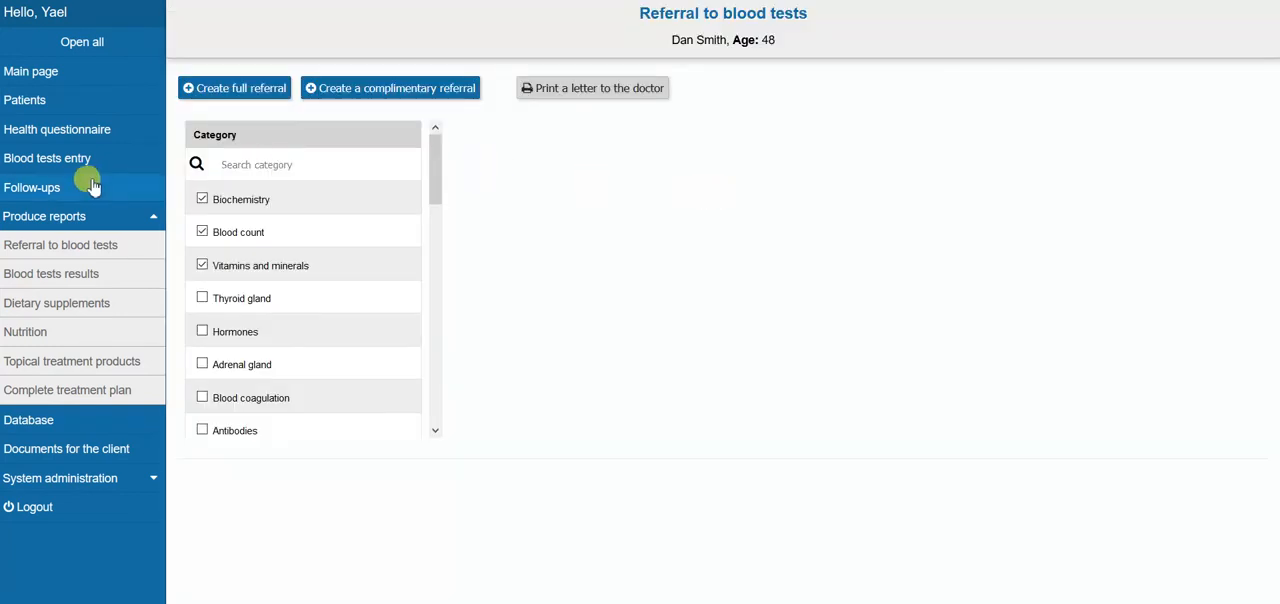
Open the blood tests entry for the date 04/09/18 and review the values listed under Standard tests
click(28, 160)
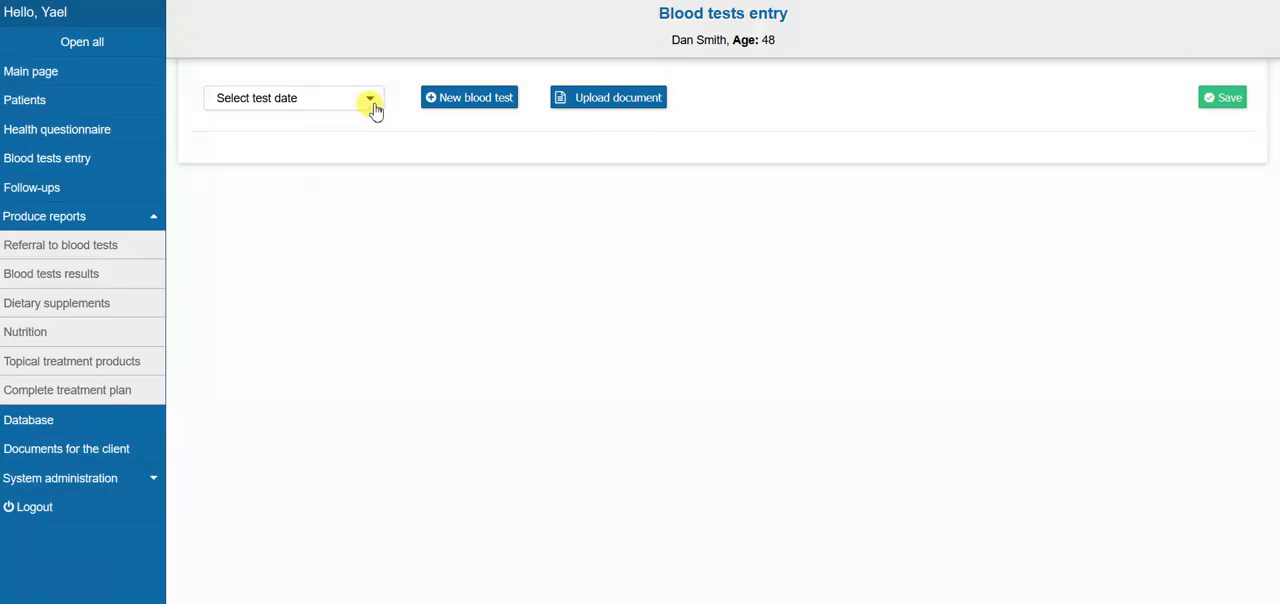
click(368, 104)
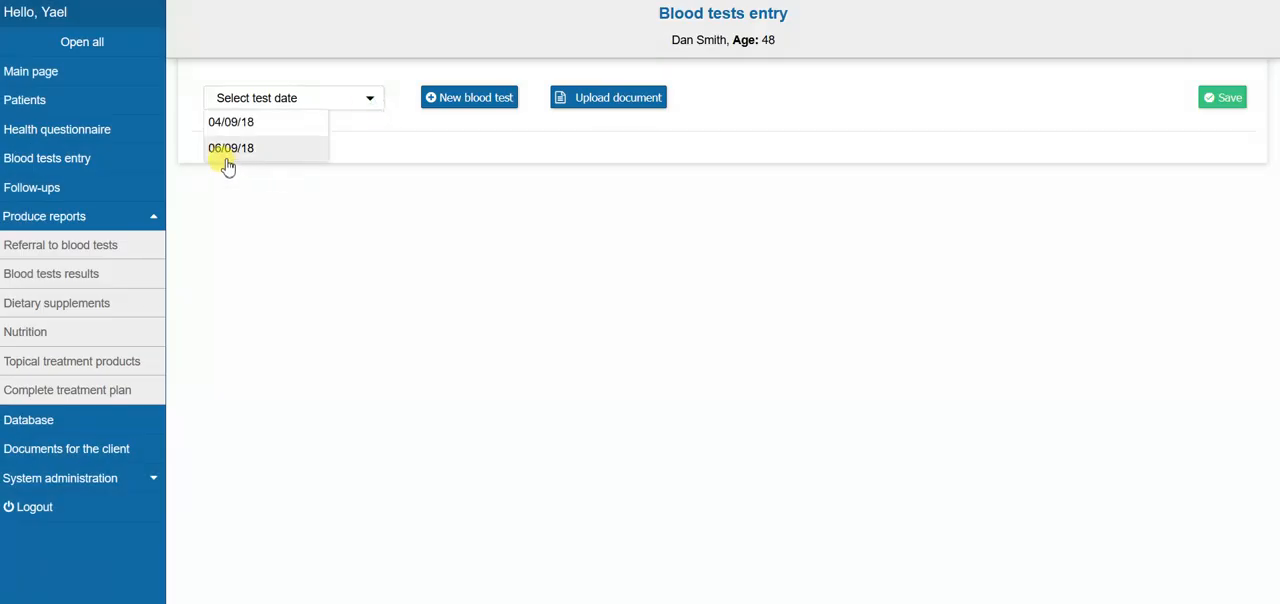
click(234, 122)
click(231, 276)
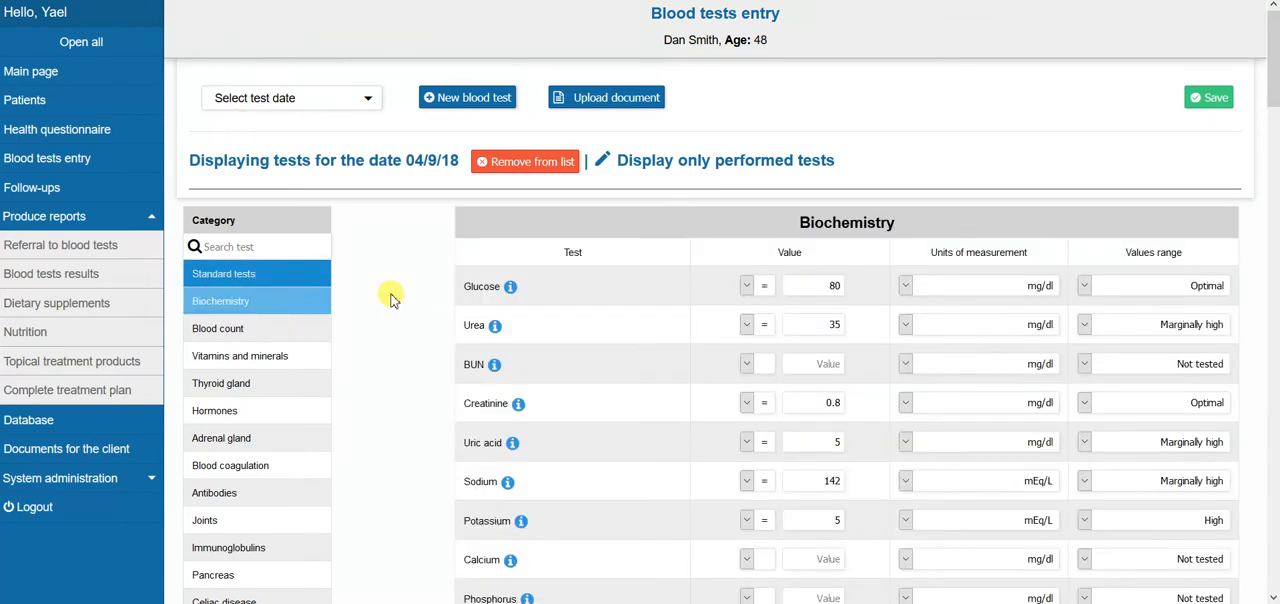
mouse_move(1274, 62)
mouse_down()
mouse_move(1274, 134)
mouse_move(1274, 45)
mouse_up()
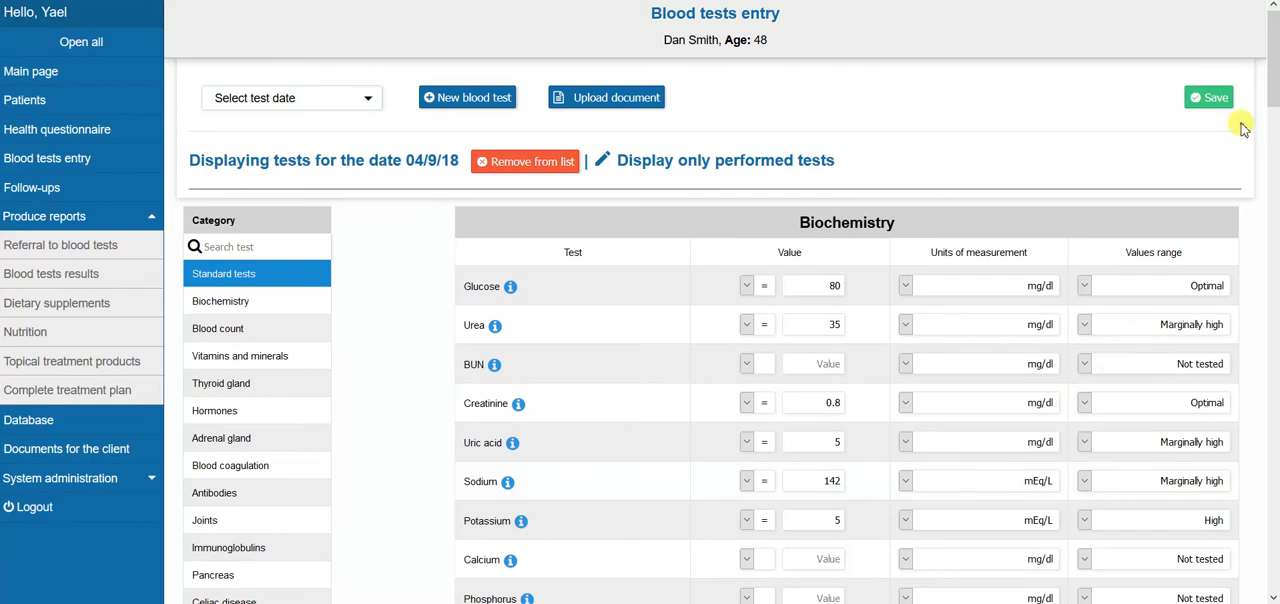
mouse_move(1273, 75)
mouse_down()
mouse_move(1273, 300)
mouse_move(1275, 58)
mouse_up()
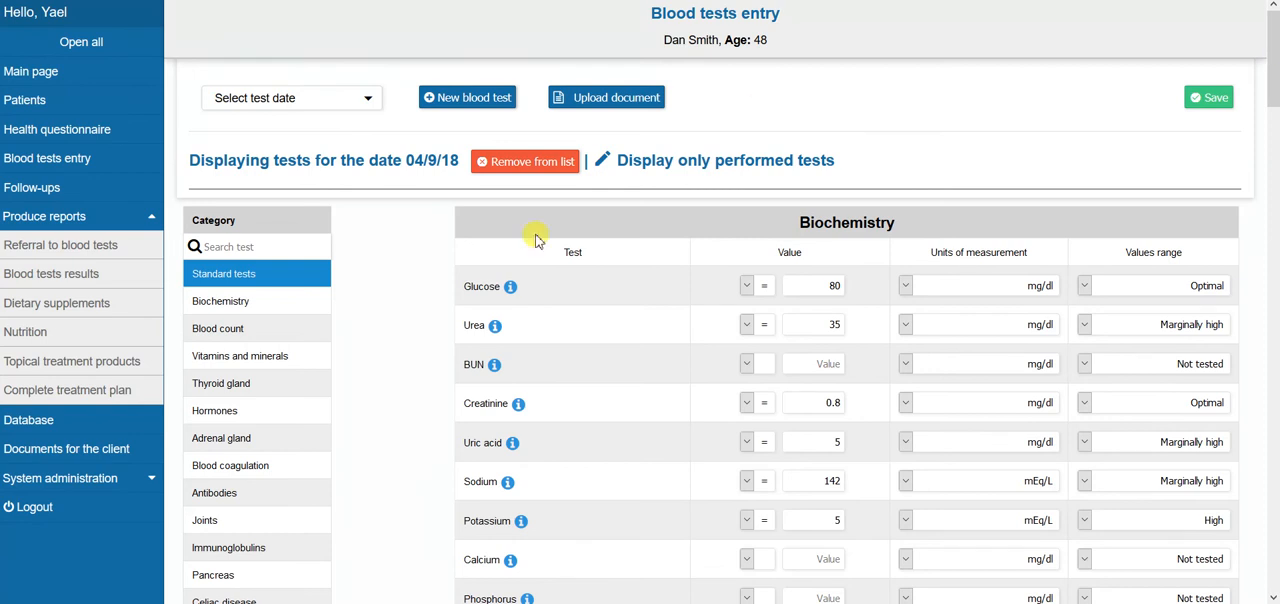
View the entered values in the Blood count, Vitamins and minerals, and Thyroid gland categories
click(222, 336)
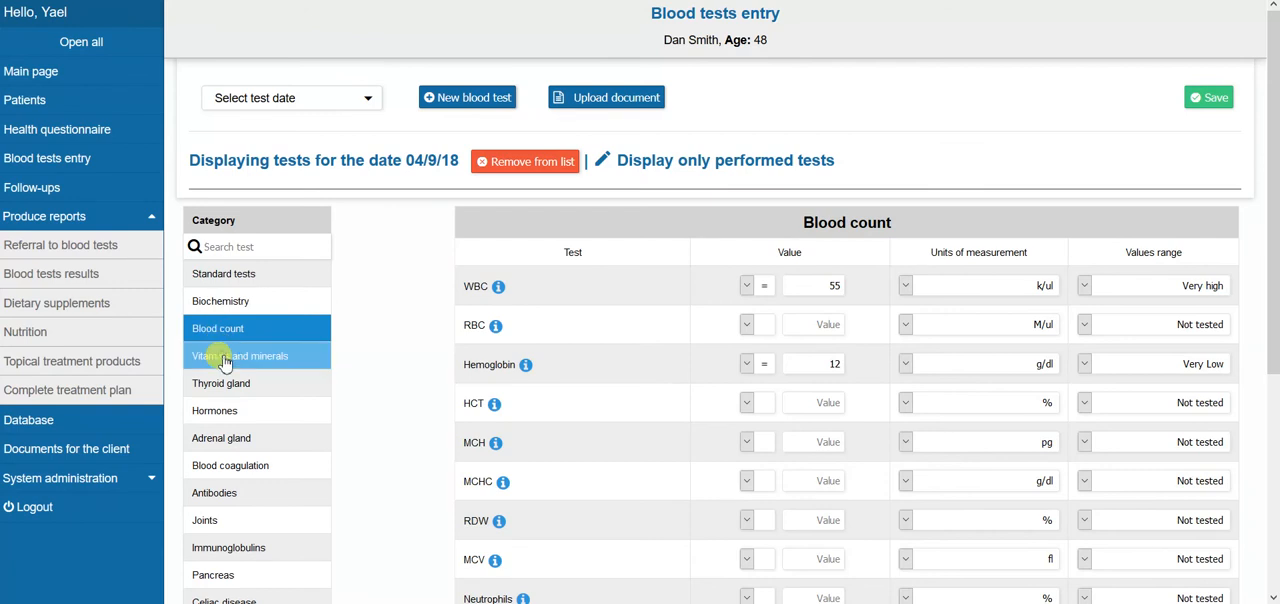
click(224, 362)
click(224, 389)
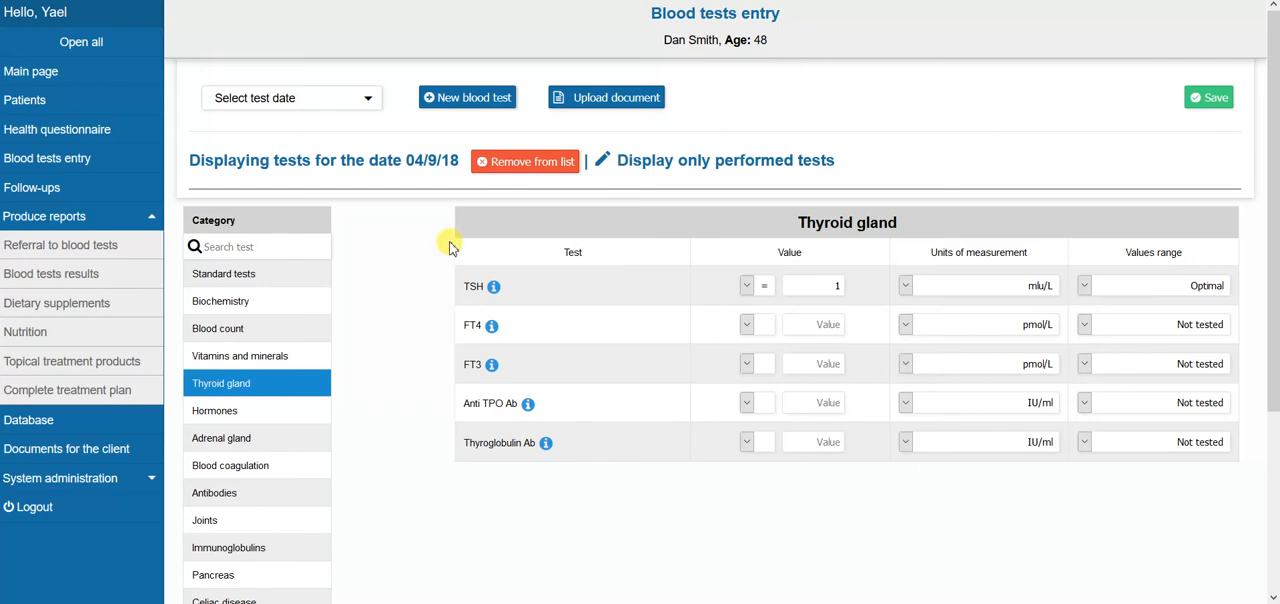
Display the blood tests results report for 04/09/18 and look over the Biochemistry explanations and value ranges
click(50, 276)
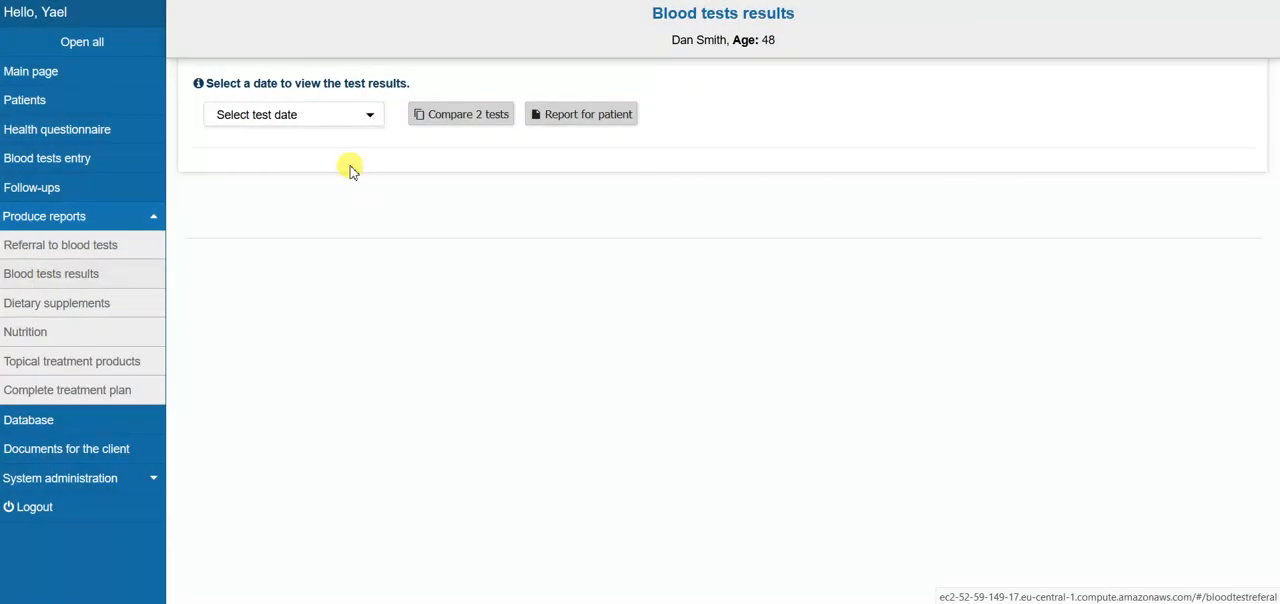
click(371, 119)
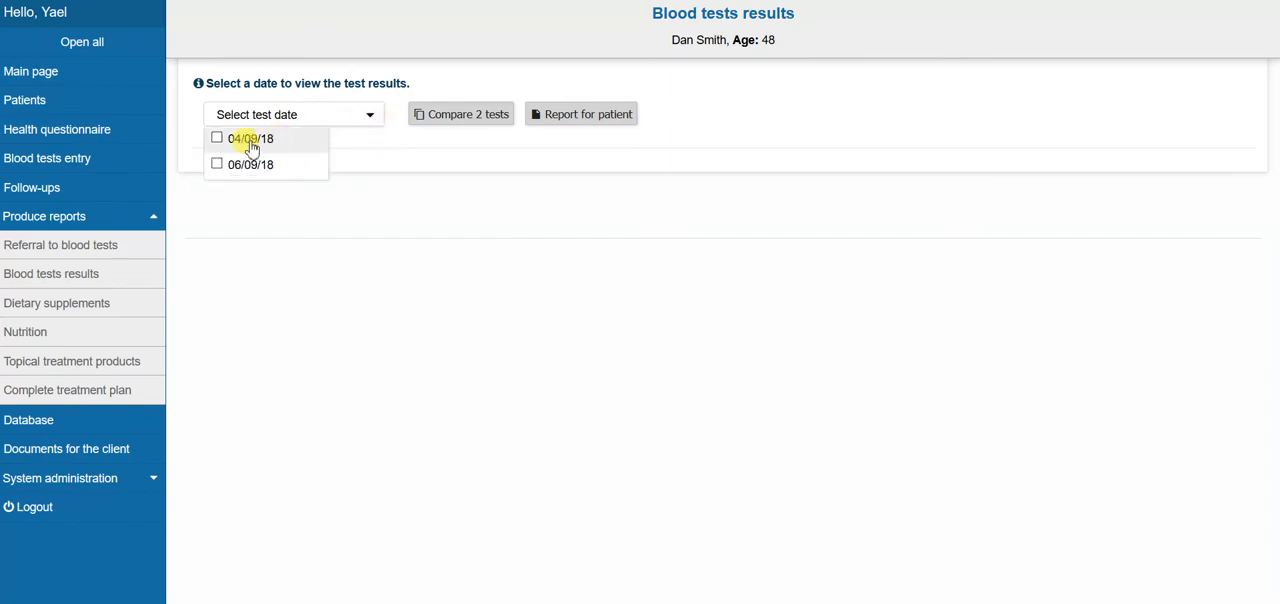
click(248, 137)
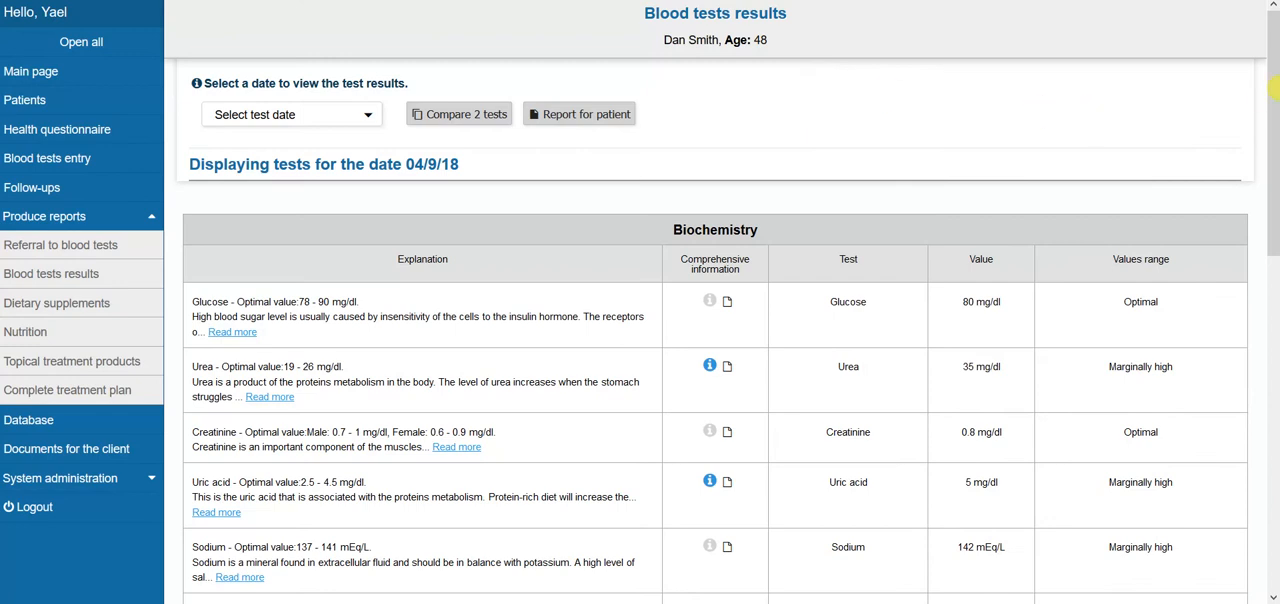
drag(1274, 92, 1275, 134)
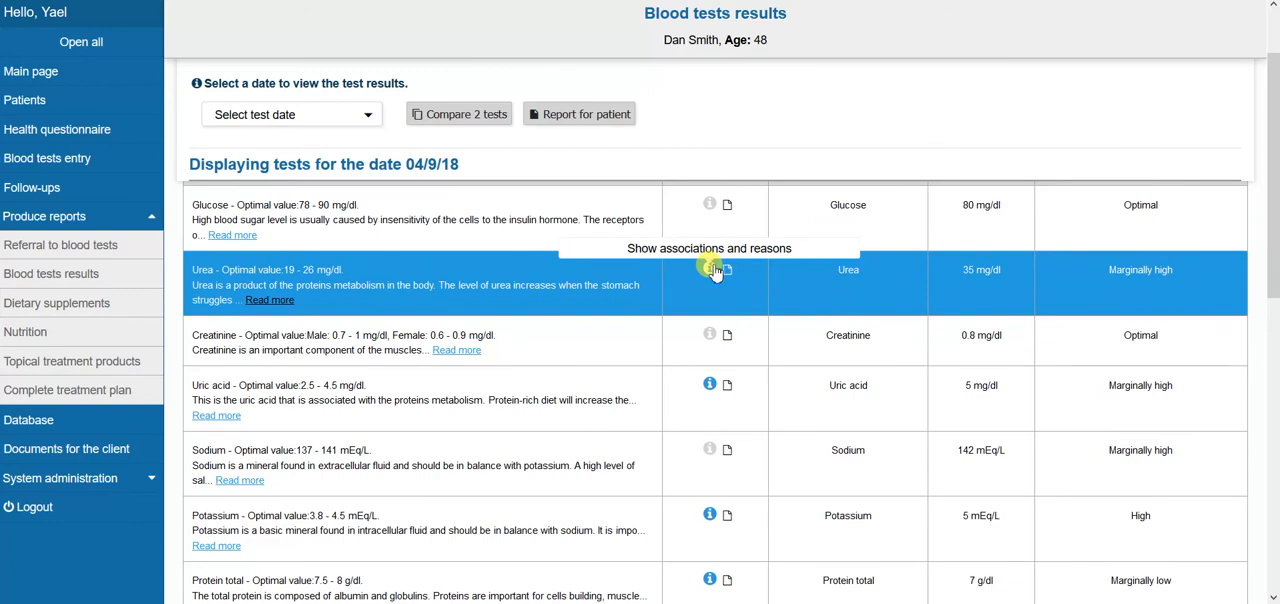
Examine the associations and reasons for the Urea result, including its associated symptoms, and close the details
click(710, 268)
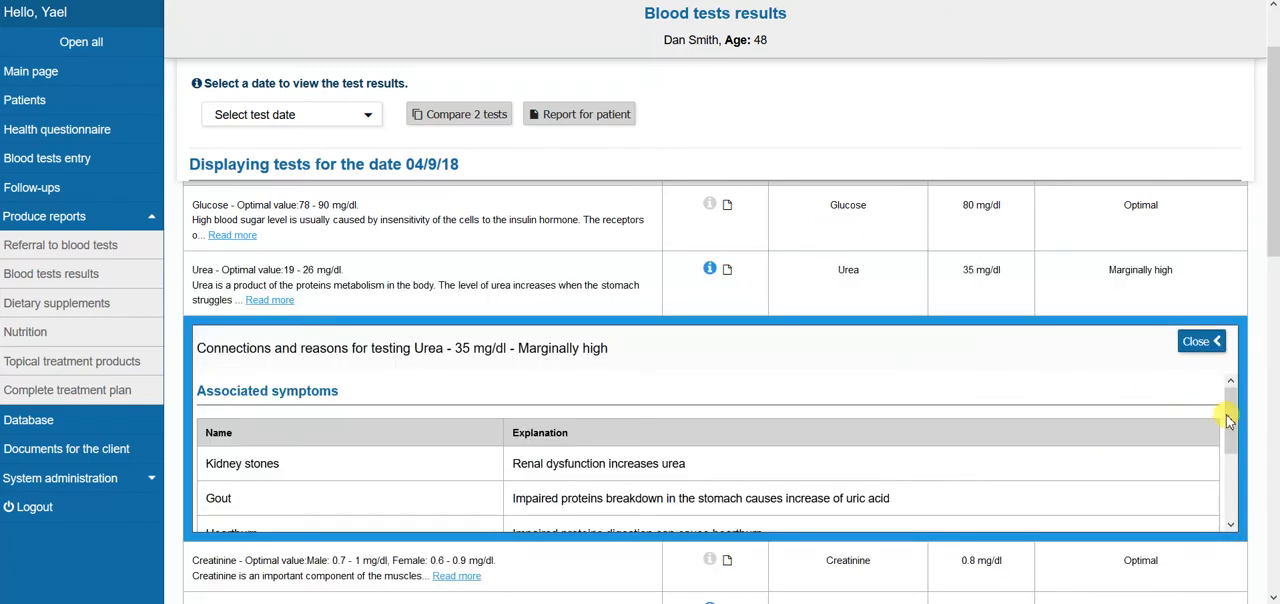
mouse_move(1231, 423)
mouse_down()
mouse_move(1238, 472)
mouse_move(1238, 436)
mouse_up()
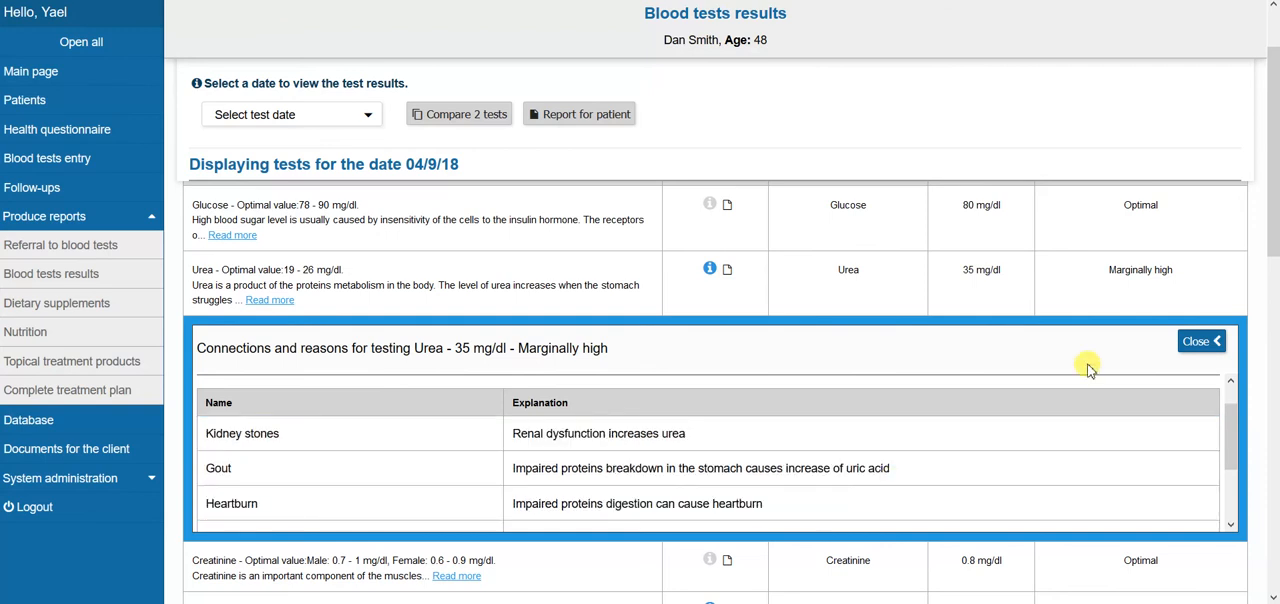
click(1197, 341)
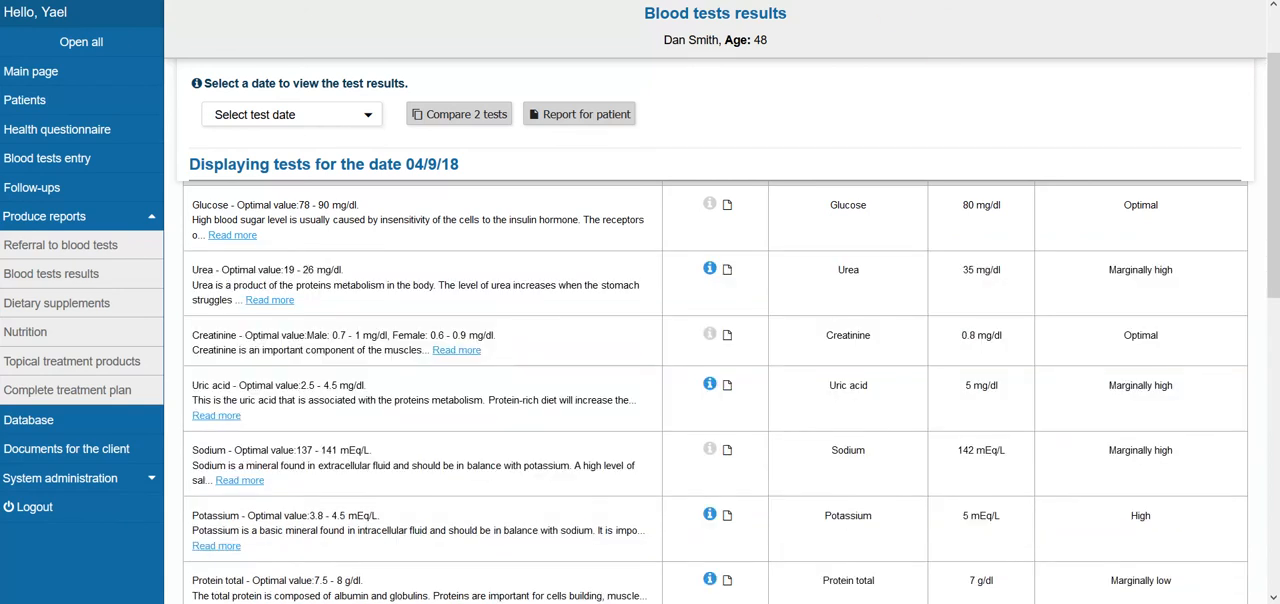
Examine the Uric acid result's associated blood tests and dietary supplements, and open its comprehensive information document for reading
scroll(820, 46, down, 1)
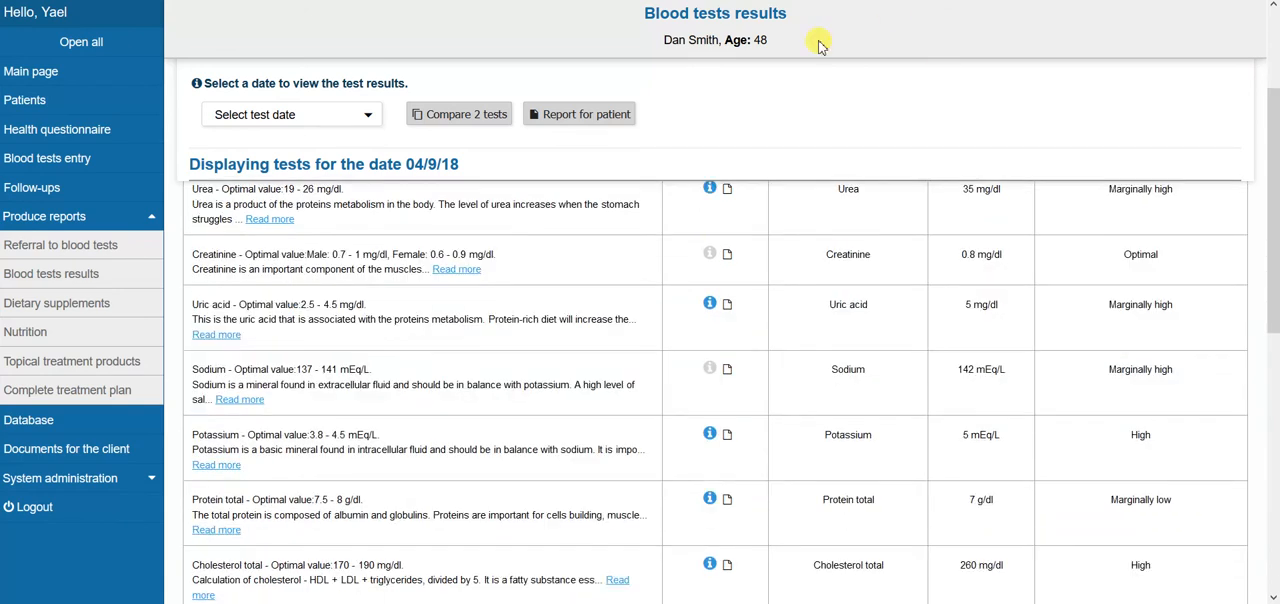
click(709, 305)
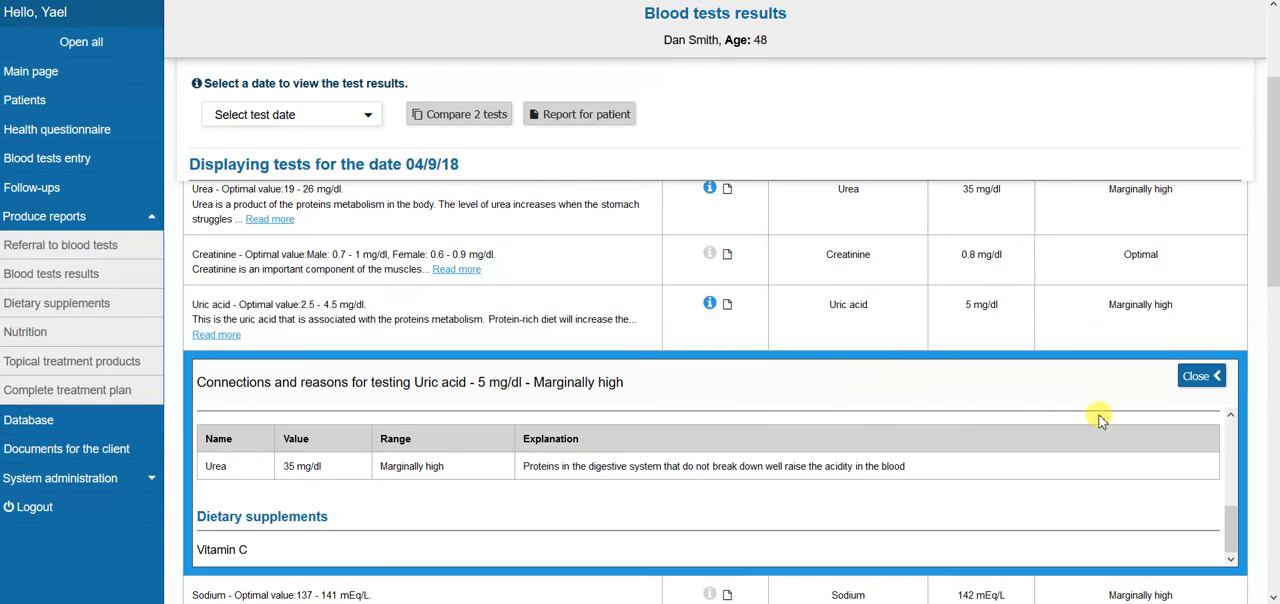
mouse_move(1229, 528)
mouse_down()
mouse_move(1229, 434)
mouse_move(1233, 510)
mouse_up()
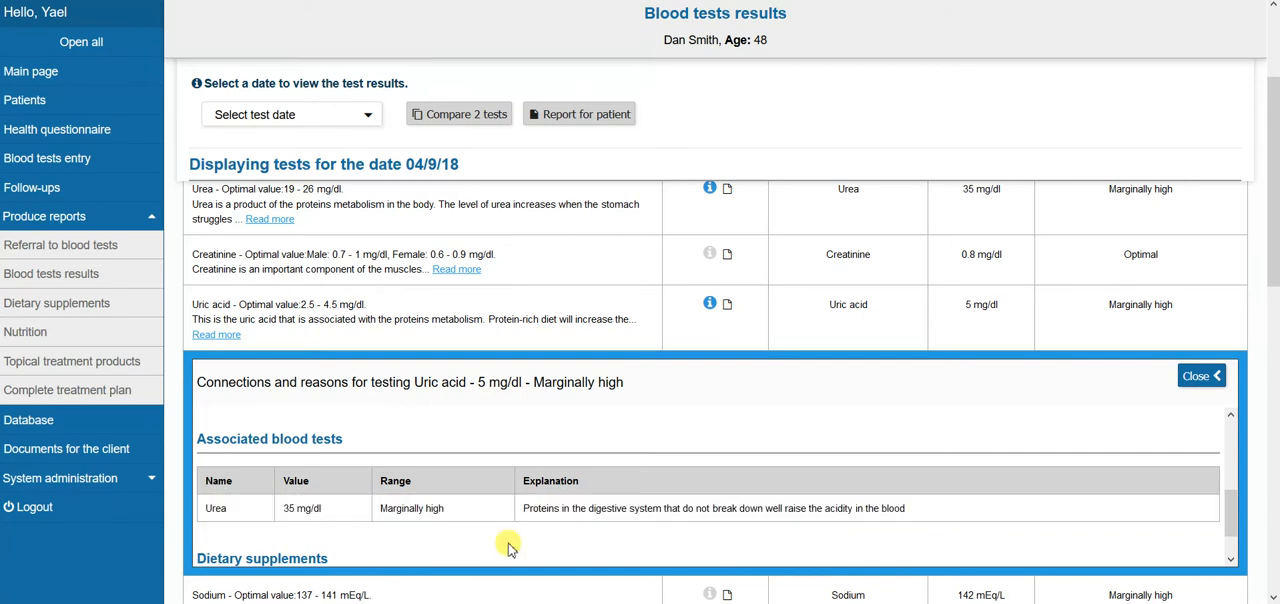
drag(1234, 510, 1234, 532)
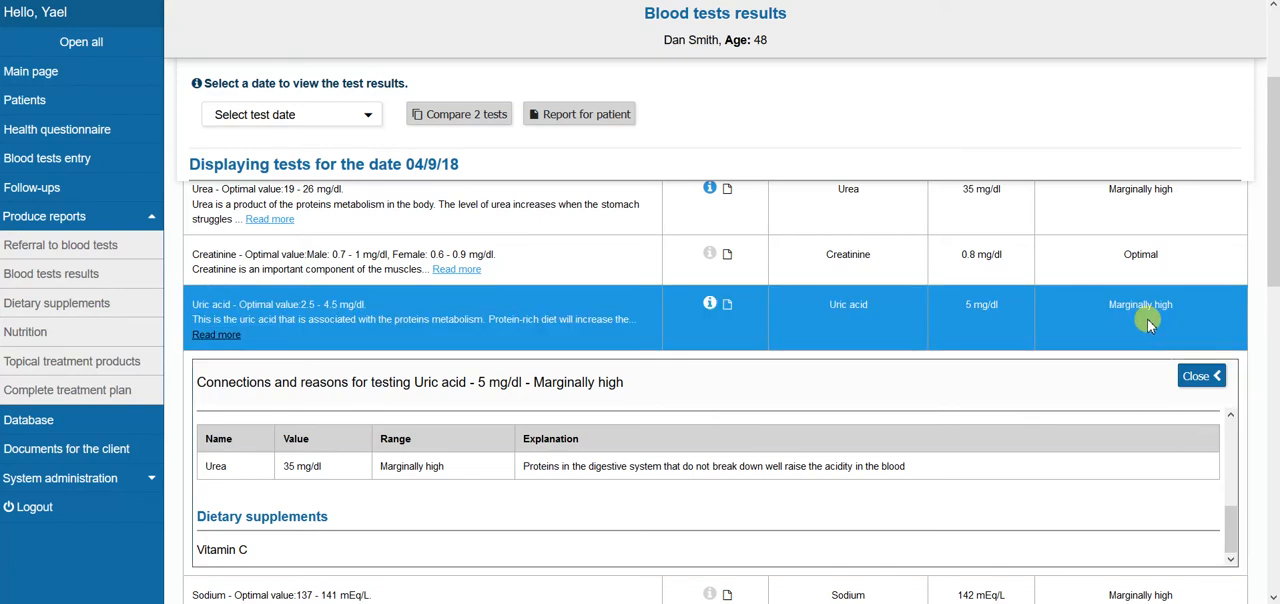
click(729, 306)
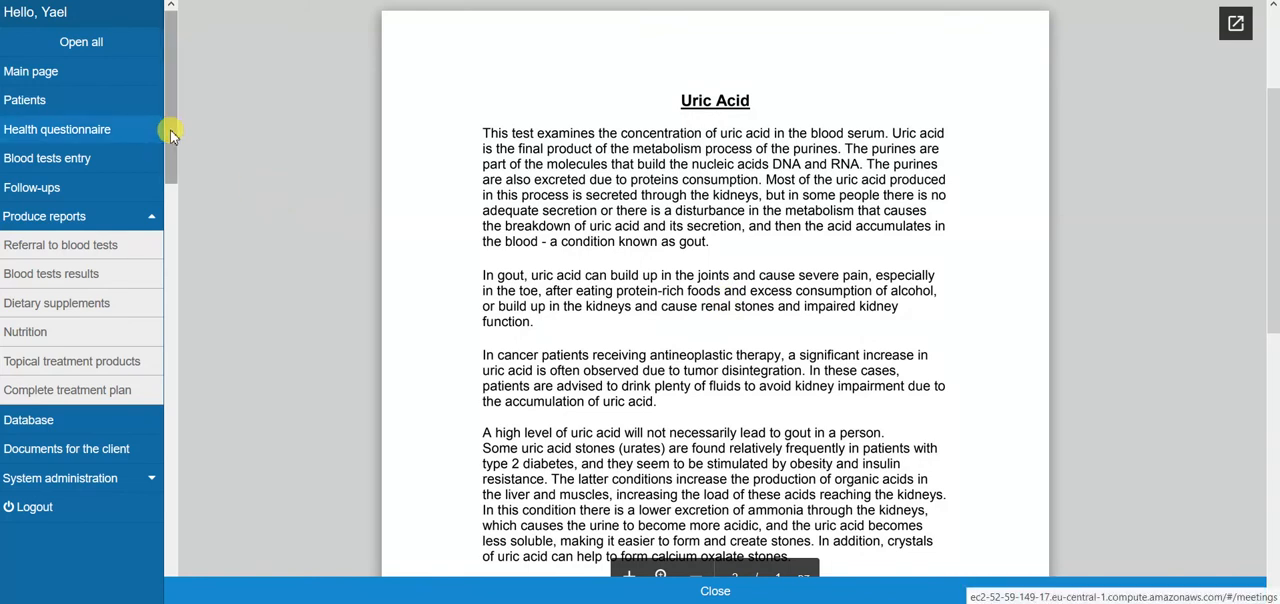
drag(172, 135, 172, 83)
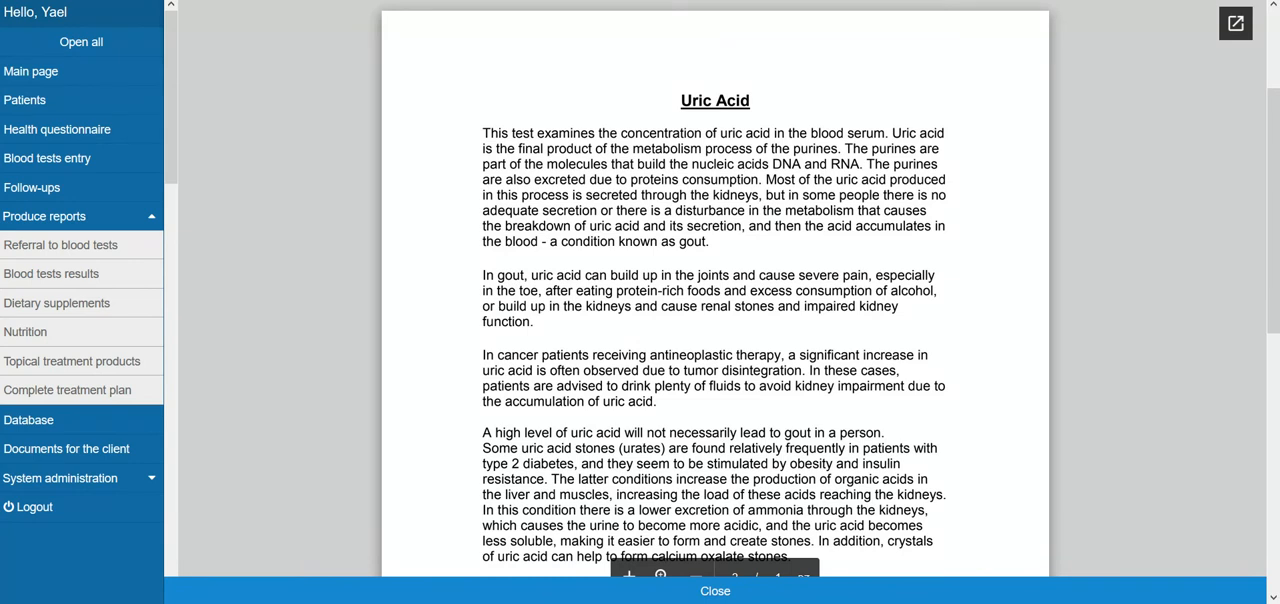
Close the Uric Acid document and view the Blood tests diagnosis - test 3 document from the client's 6-9-2018 documents
click(715, 591)
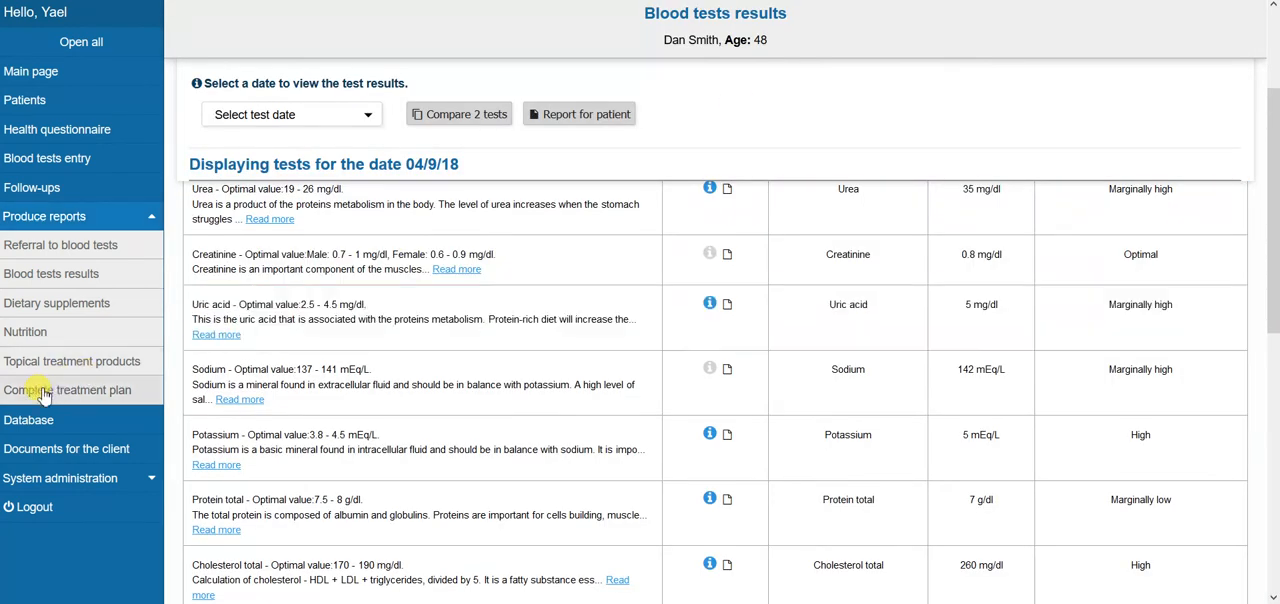
click(54, 450)
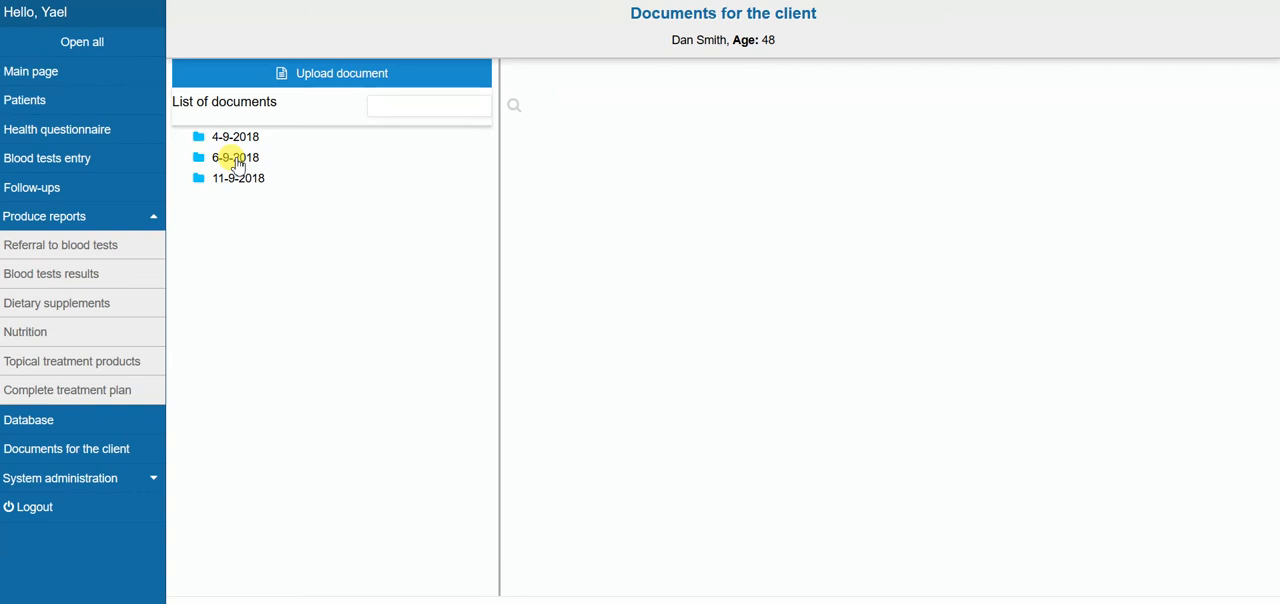
click(236, 160)
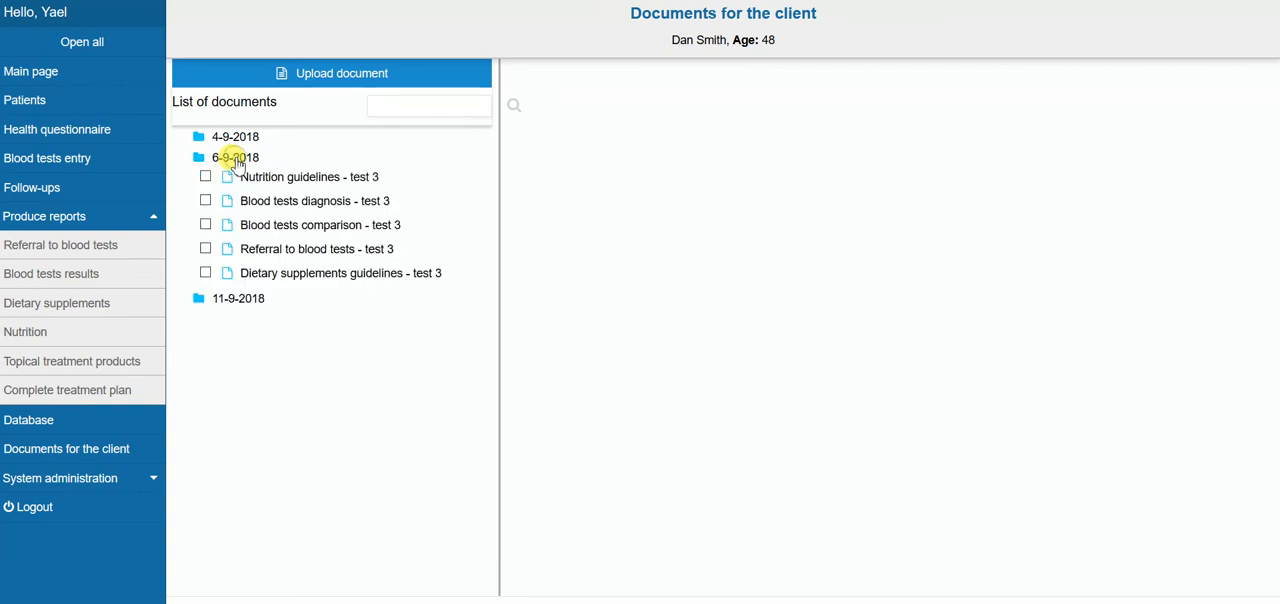
click(298, 202)
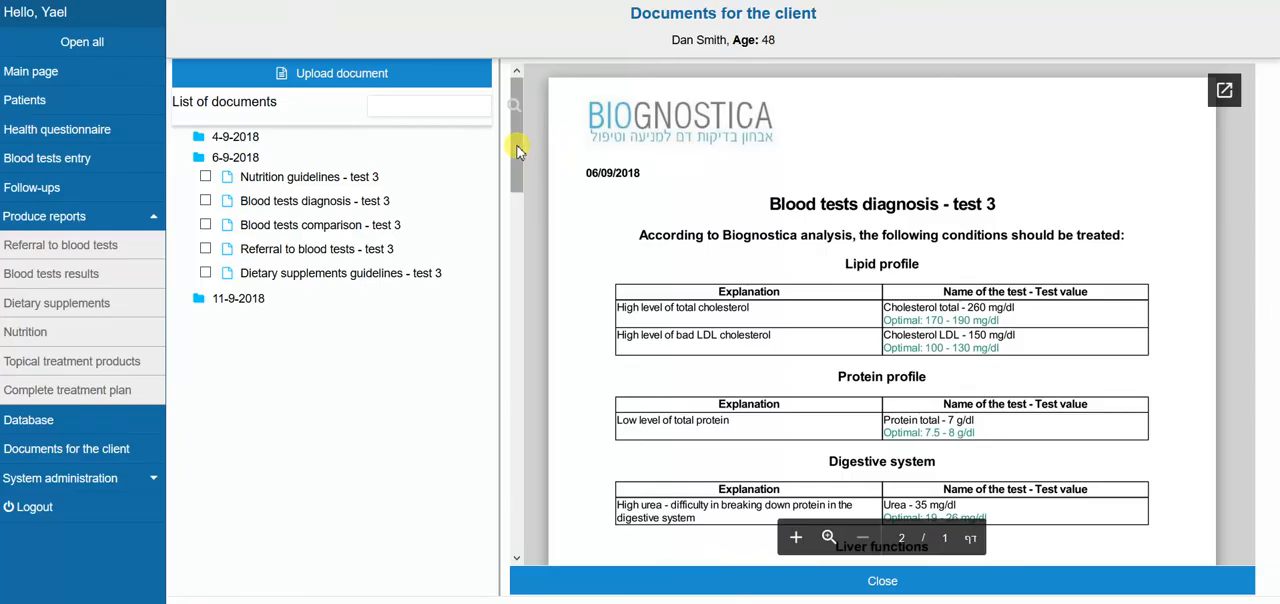
drag(518, 150, 540, 52)
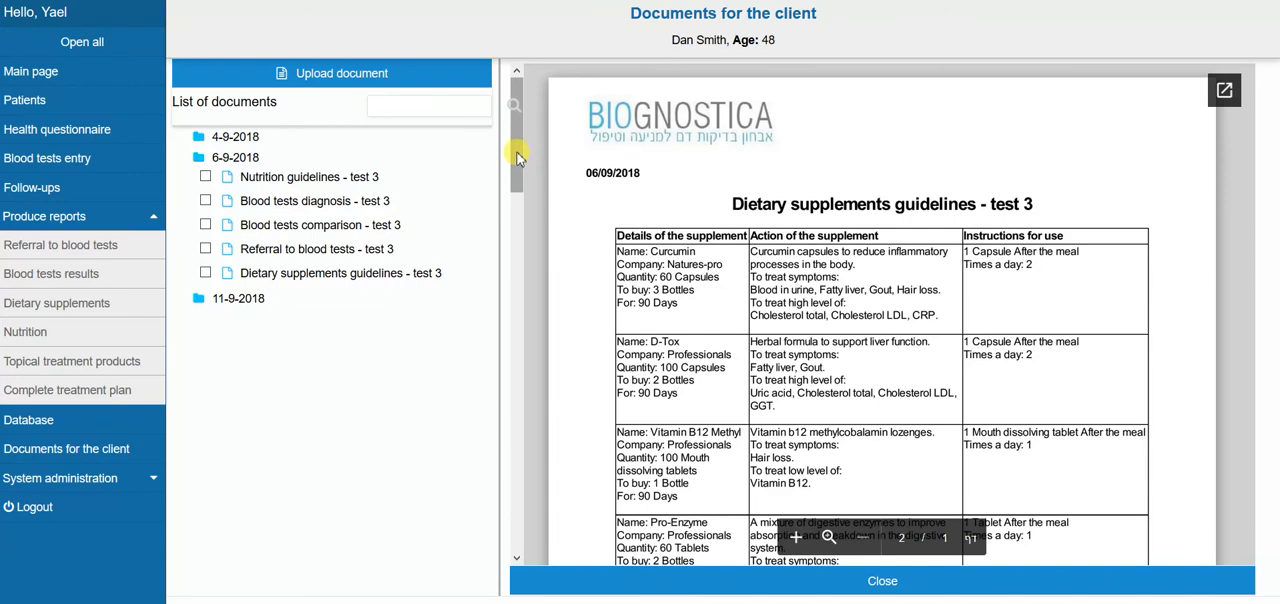
Read through the Dietary supplements guidelines - test 3 document, including each supplement's details, action and instructions for use
drag(517, 152, 518, 178)
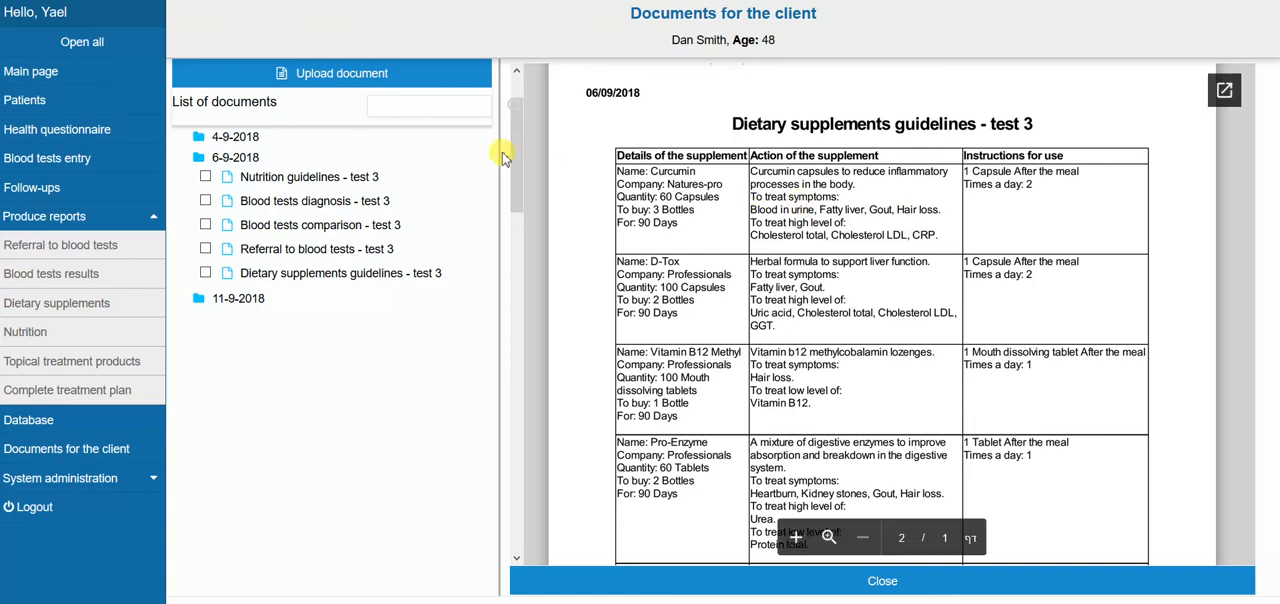
scroll(513, 170, down, 1)
drag(513, 188, 517, 357)
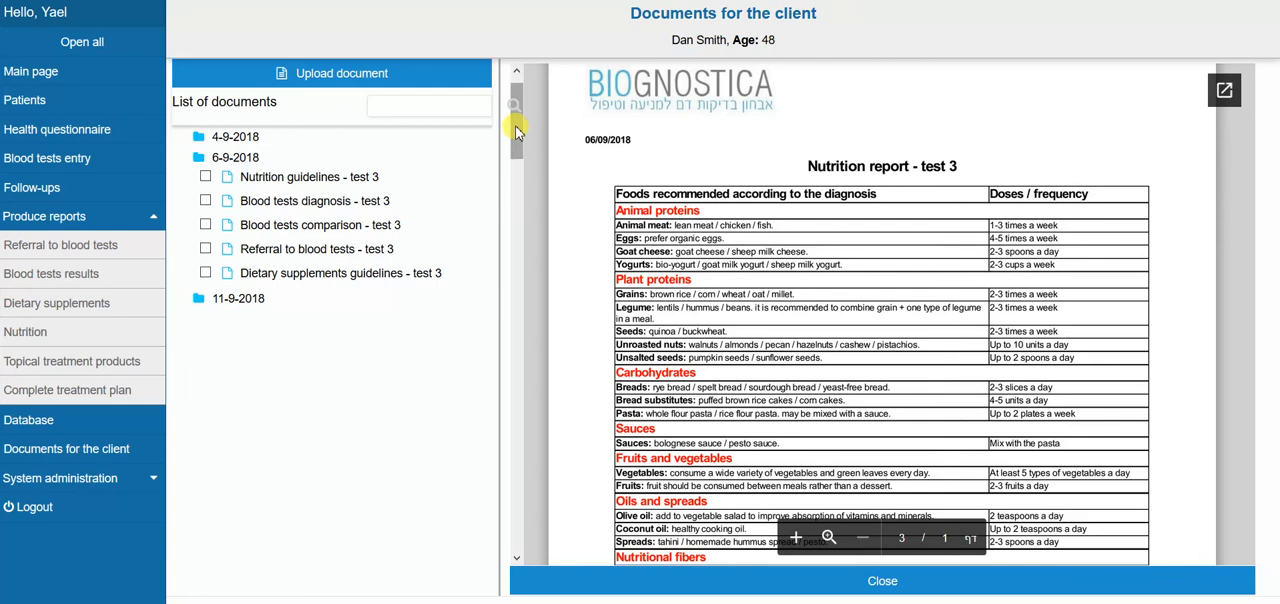
Read the Nutrition report - test 3 through its recommended foods, foods to reduce and menu options
drag(517, 131, 517, 150)
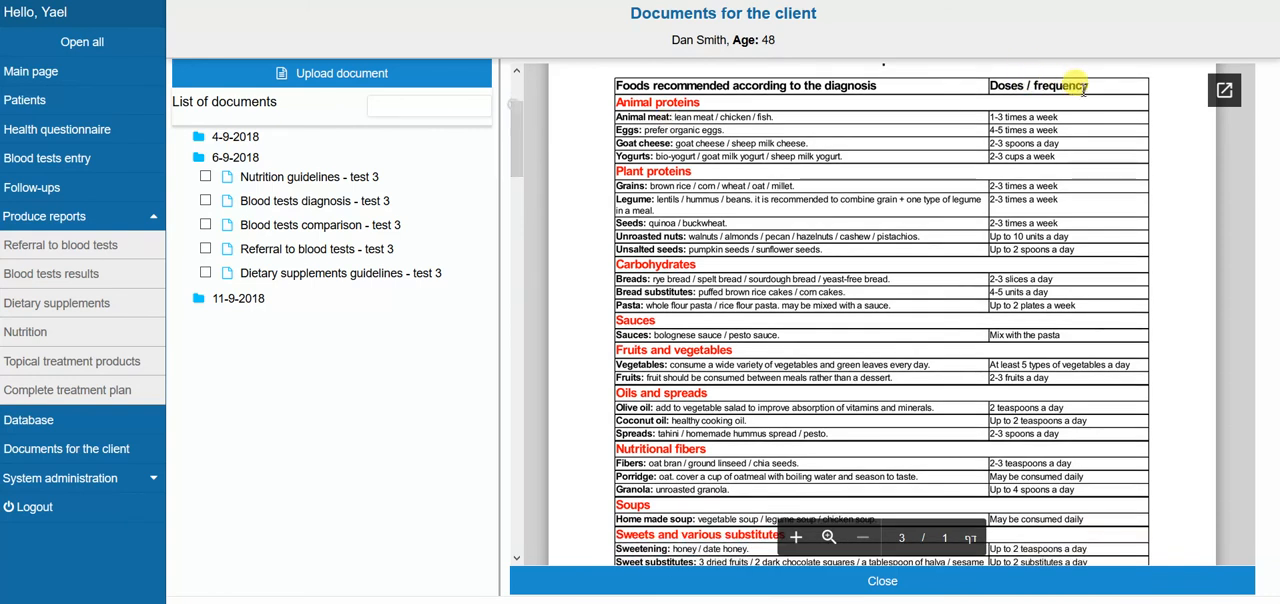
drag(520, 140, 520, 290)
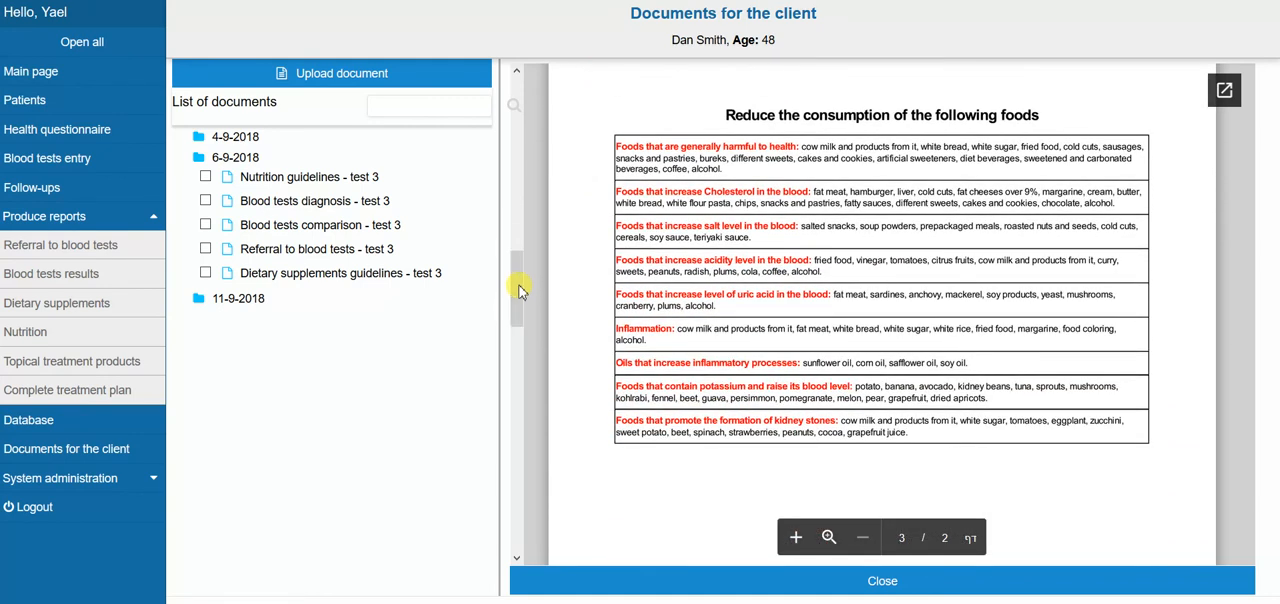
drag(520, 290, 520, 294)
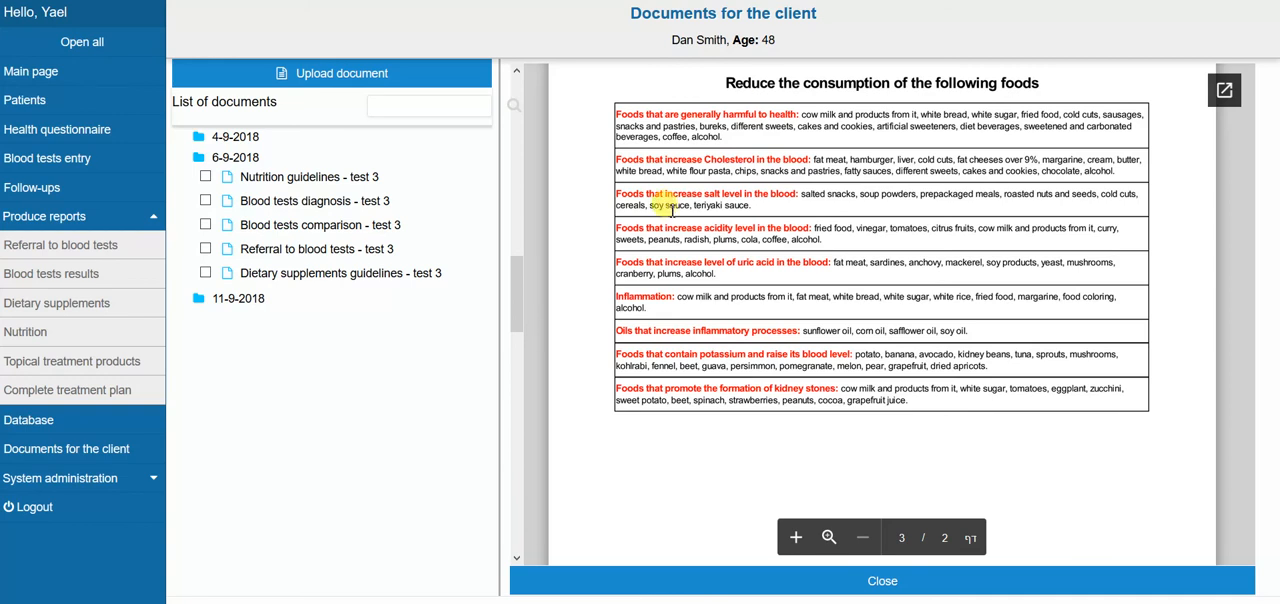
drag(518, 280, 518, 441)
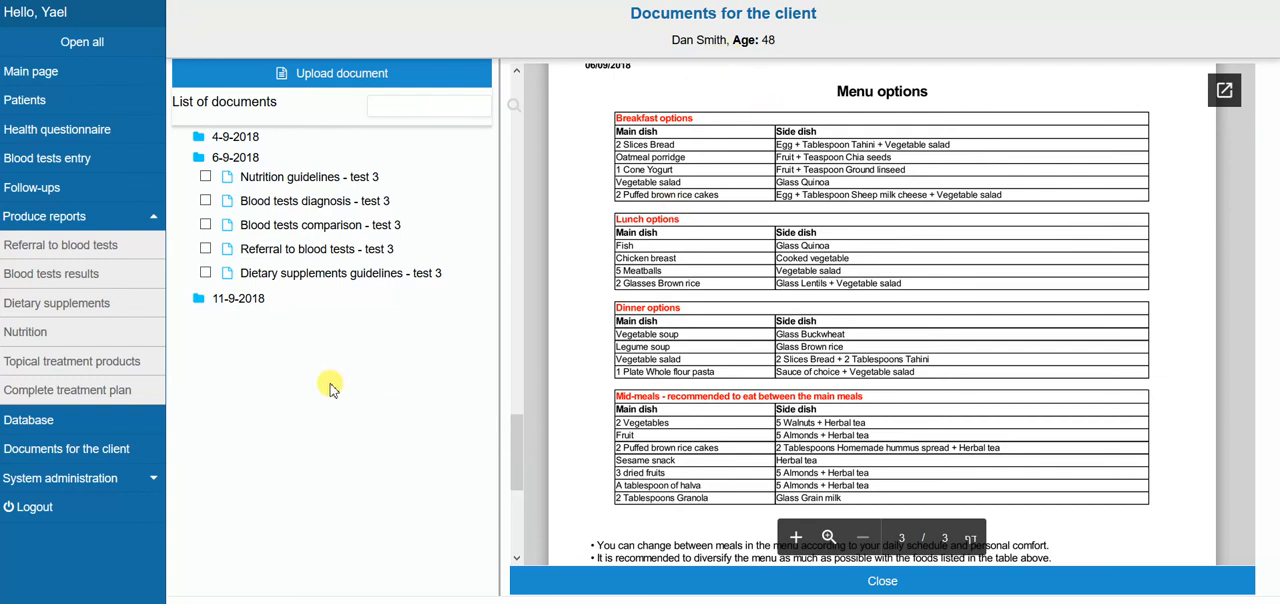
Display the patient's dietary supplements report and look over the selected supplements, additional recommendations and supplement addition area
click(60, 304)
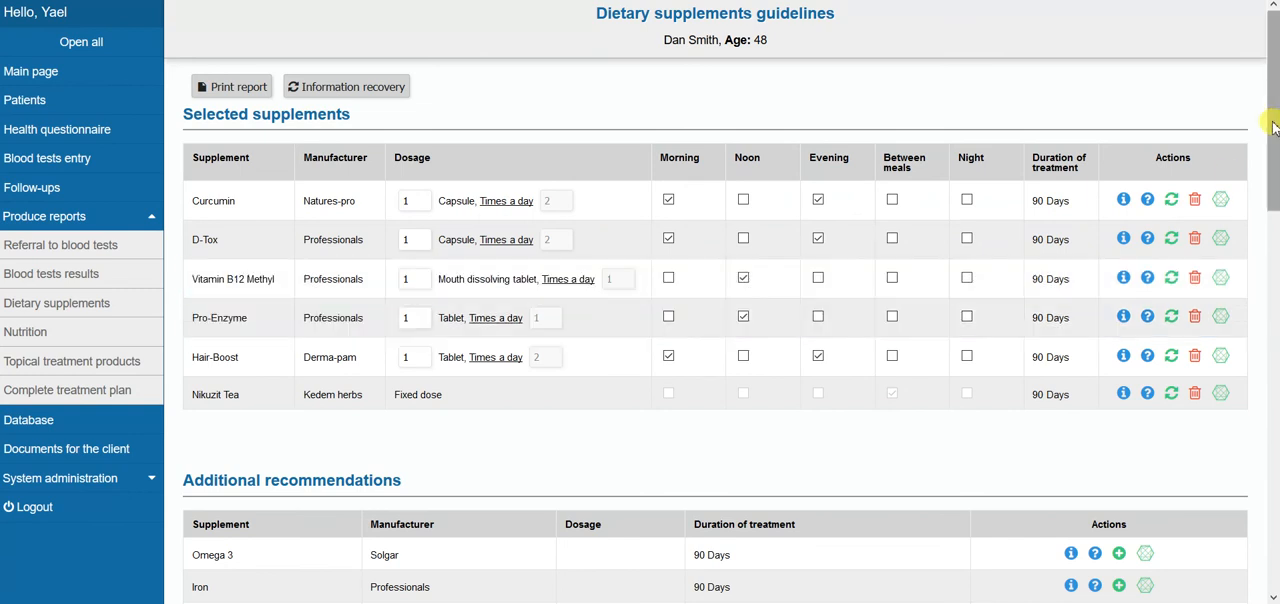
scroll(1272, 125, down, 3)
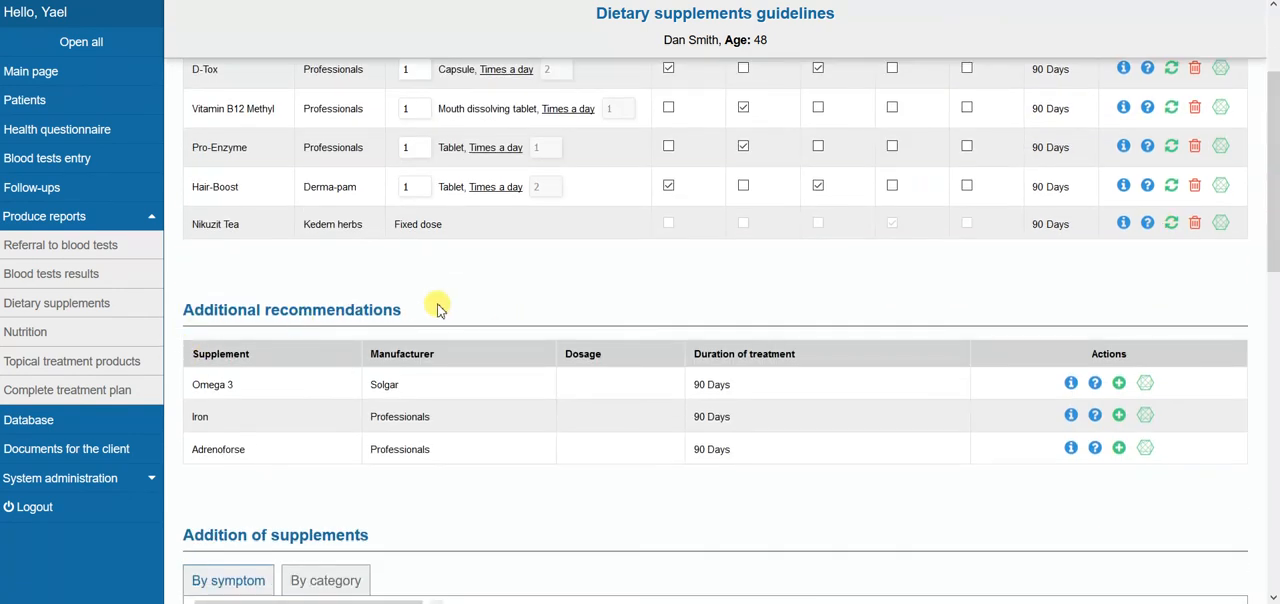
drag(1274, 225, 1276, 361)
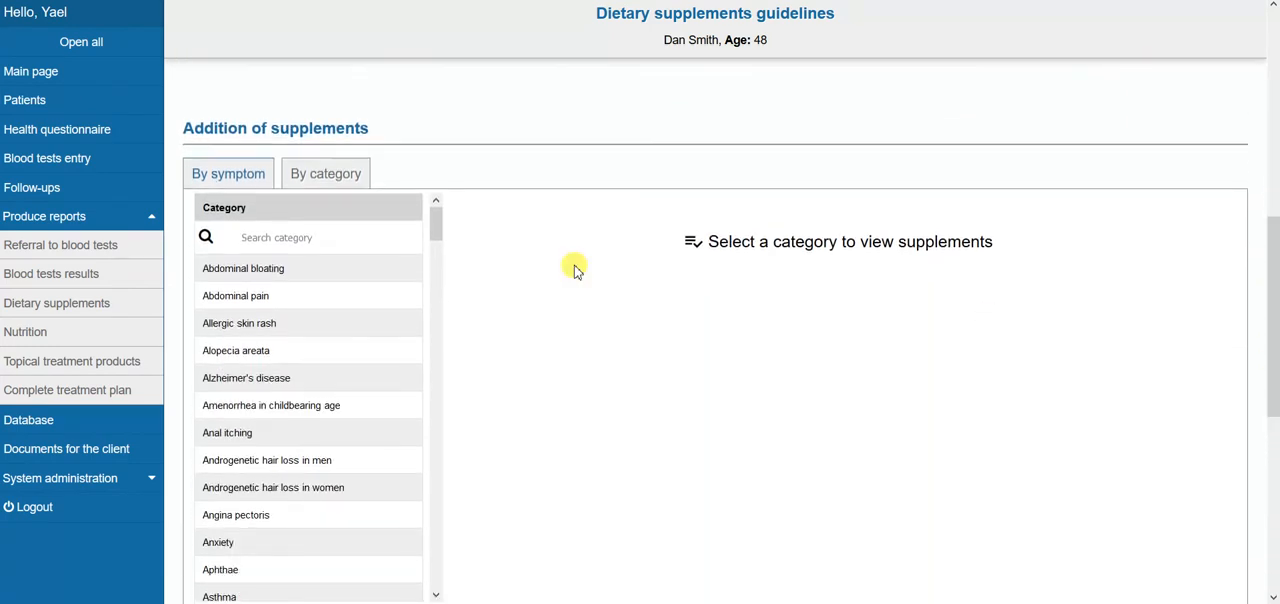
Browse the supplements offered for the Abdominal bloating symptom and for the Antioxidants, Digestive enzymes and Fatty acids categories
click(248, 270)
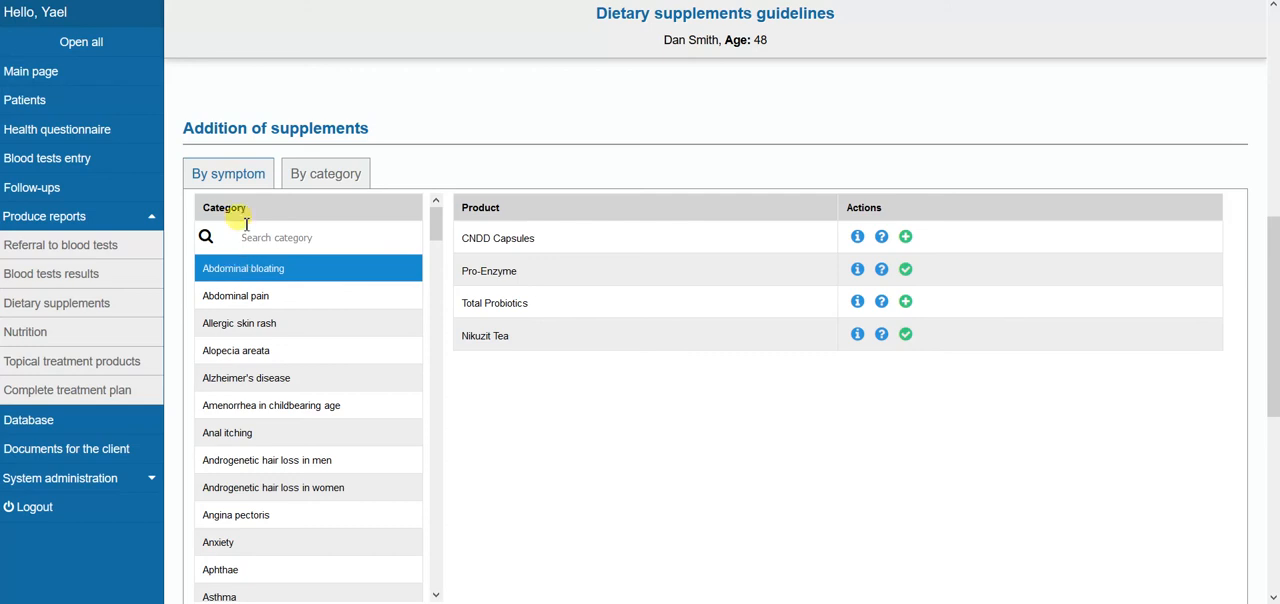
click(329, 178)
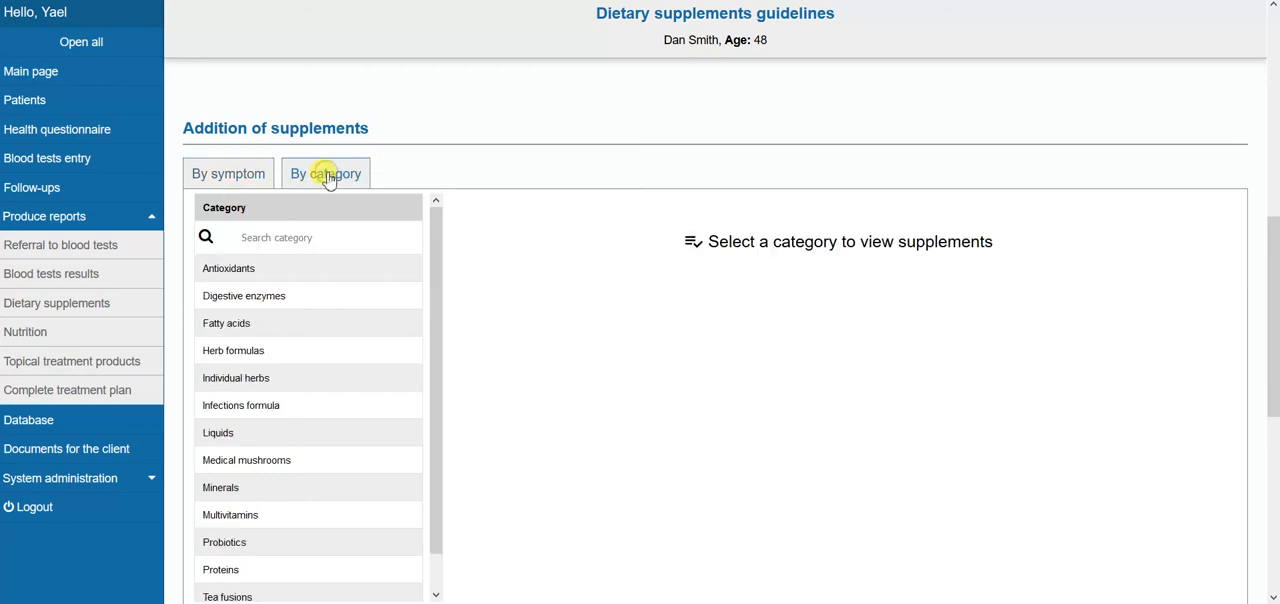
click(225, 268)
click(229, 297)
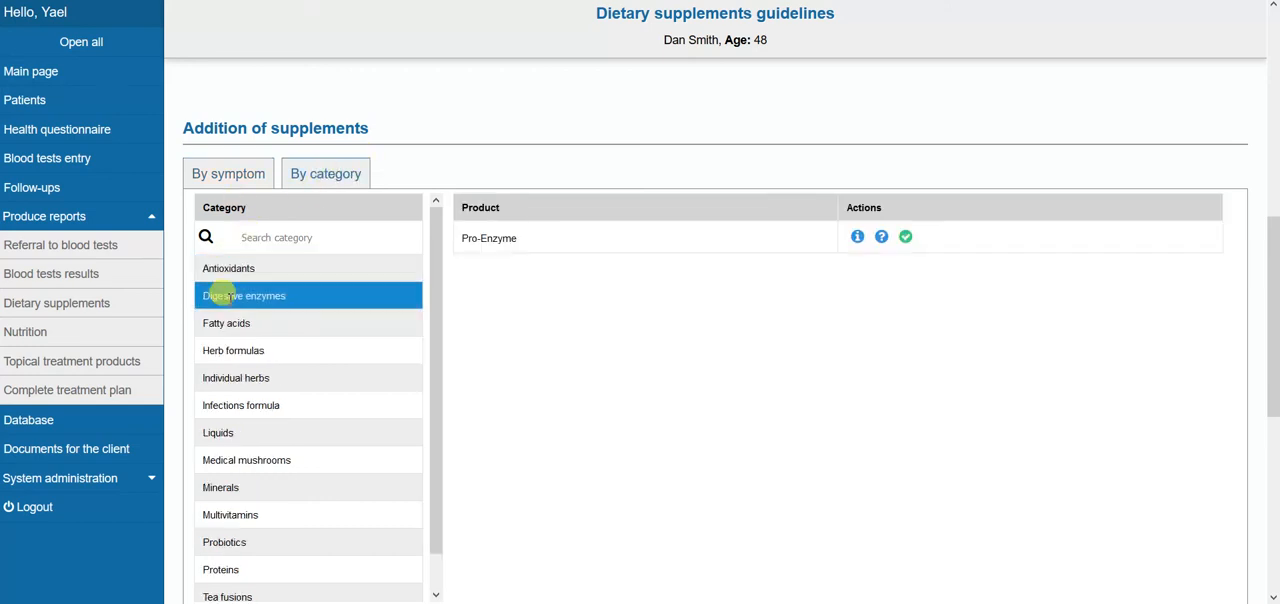
click(229, 325)
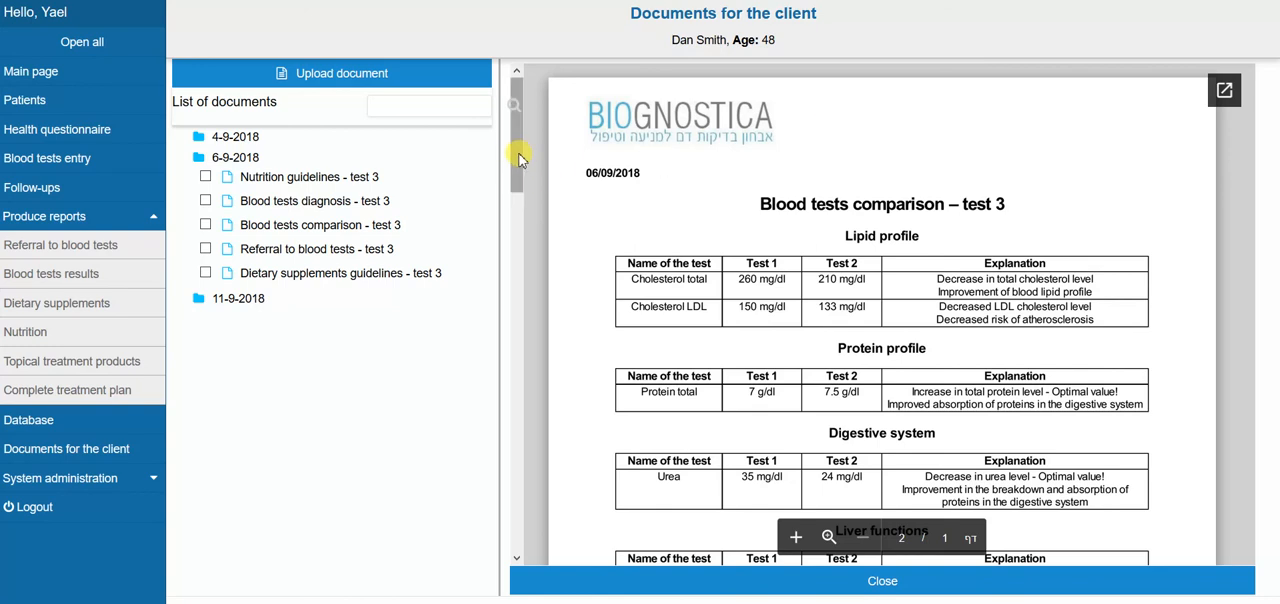
Read through the Blood tests comparison - test 3 document, comparing both tests' values and their explanations
drag(520, 156, 519, 198)
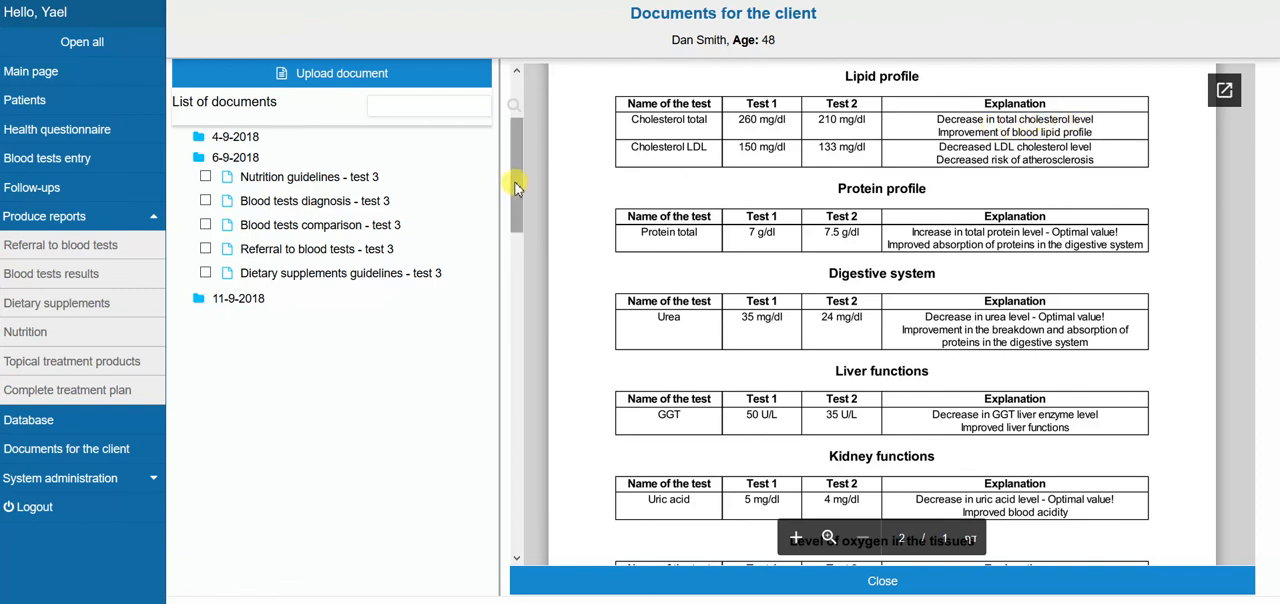
drag(516, 188, 519, 212)
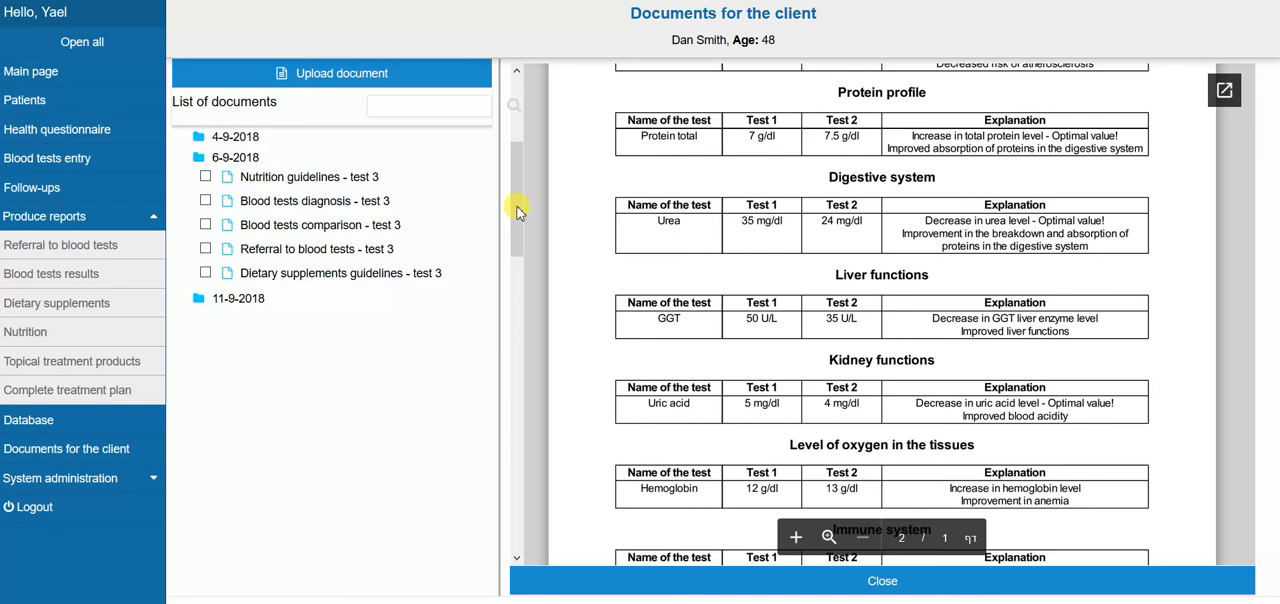
drag(517, 212, 518, 402)
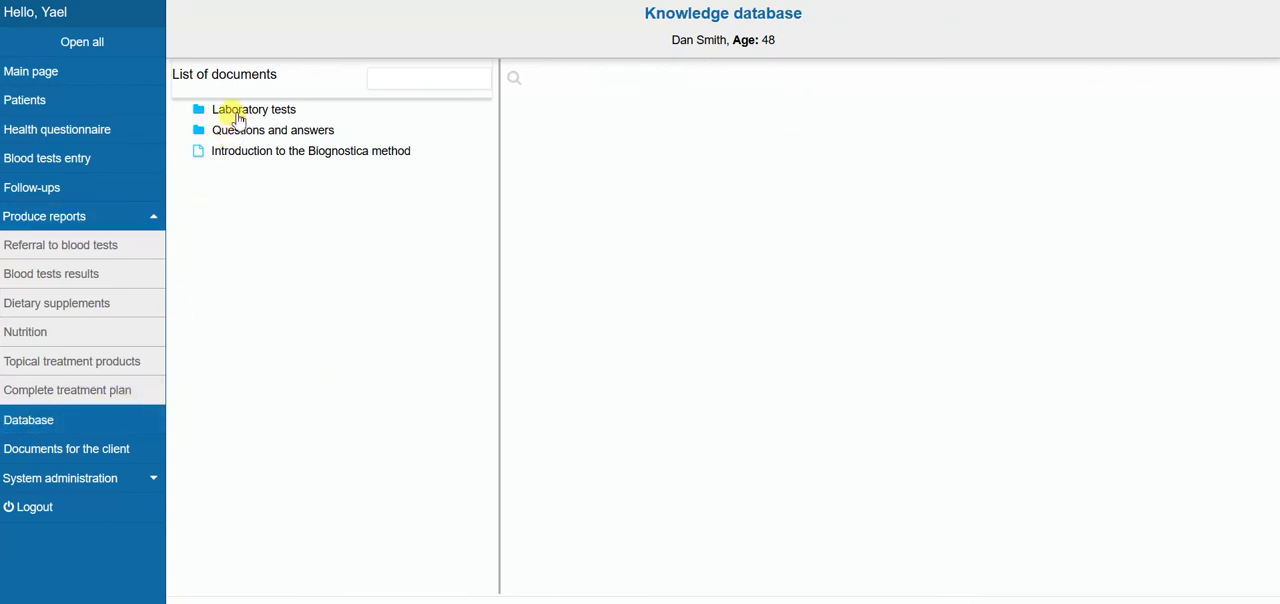
Browse the knowledge database's Laboratory tests folder, looking into its Adrenal and Antibodies subfolders
click(238, 112)
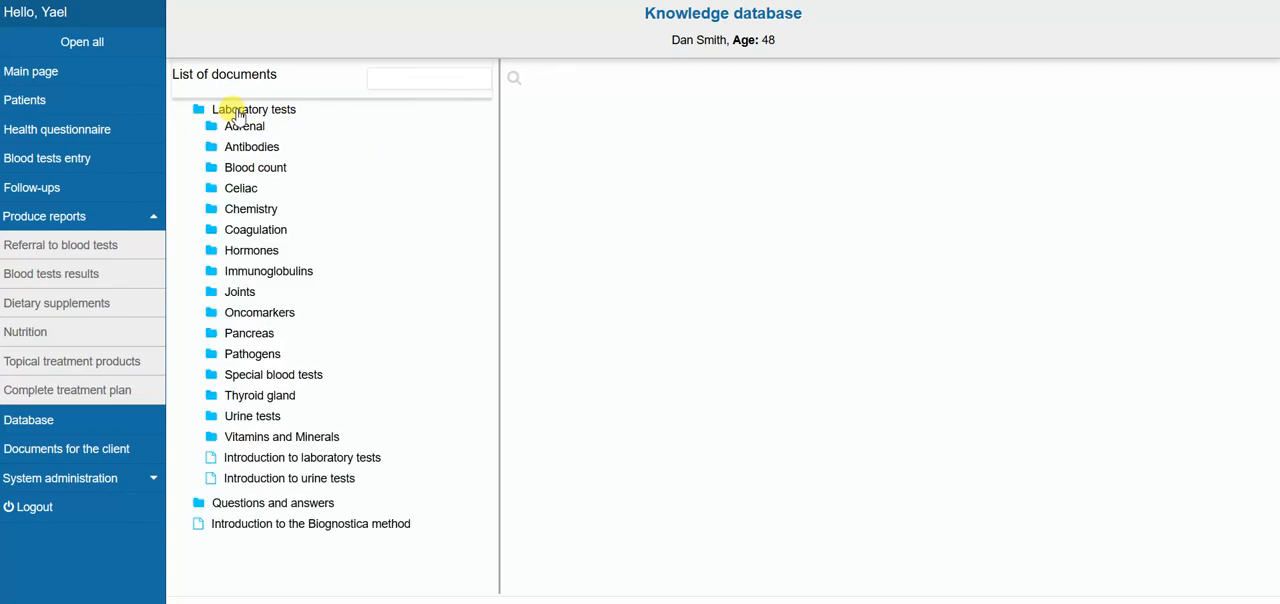
click(246, 127)
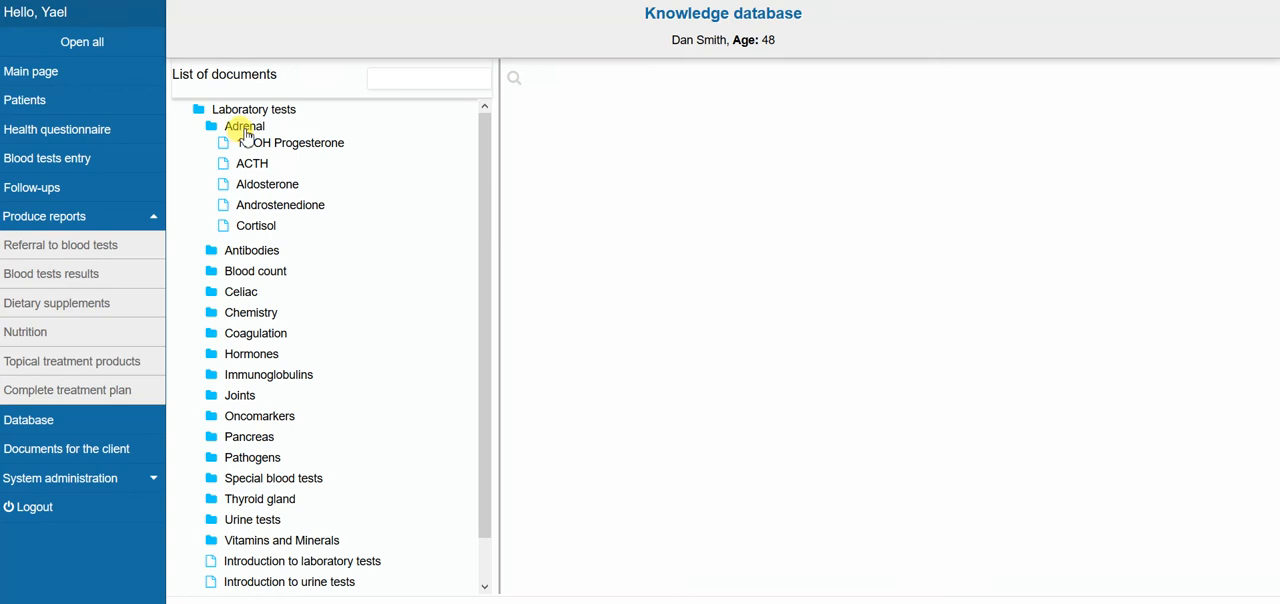
click(246, 127)
click(246, 148)
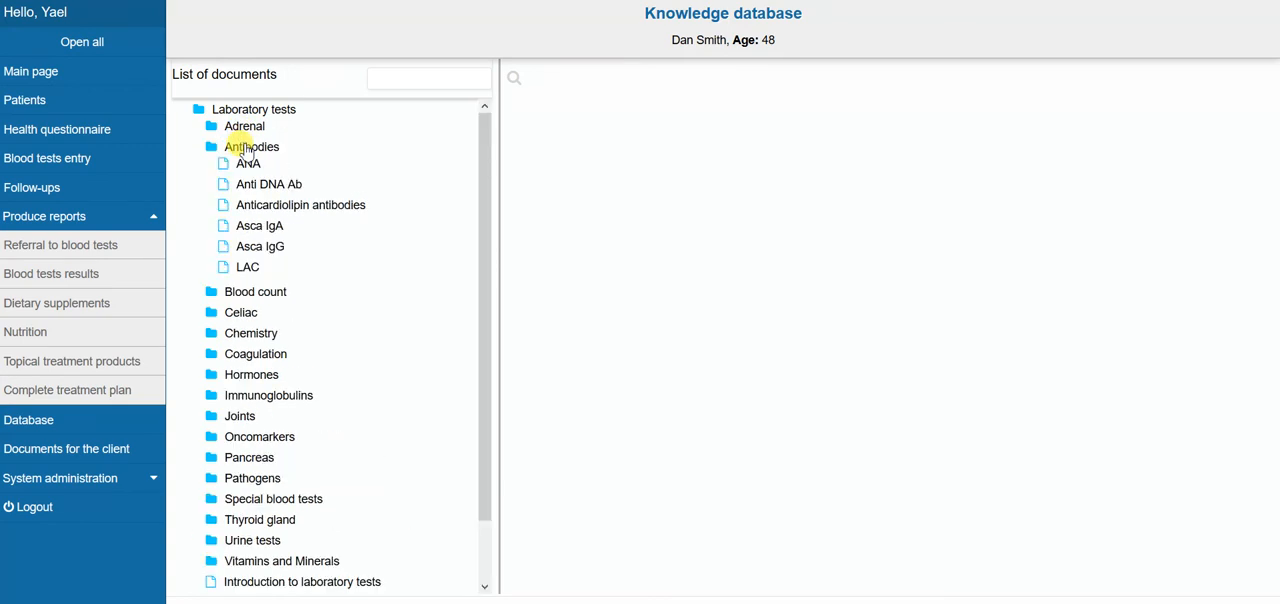
click(246, 148)
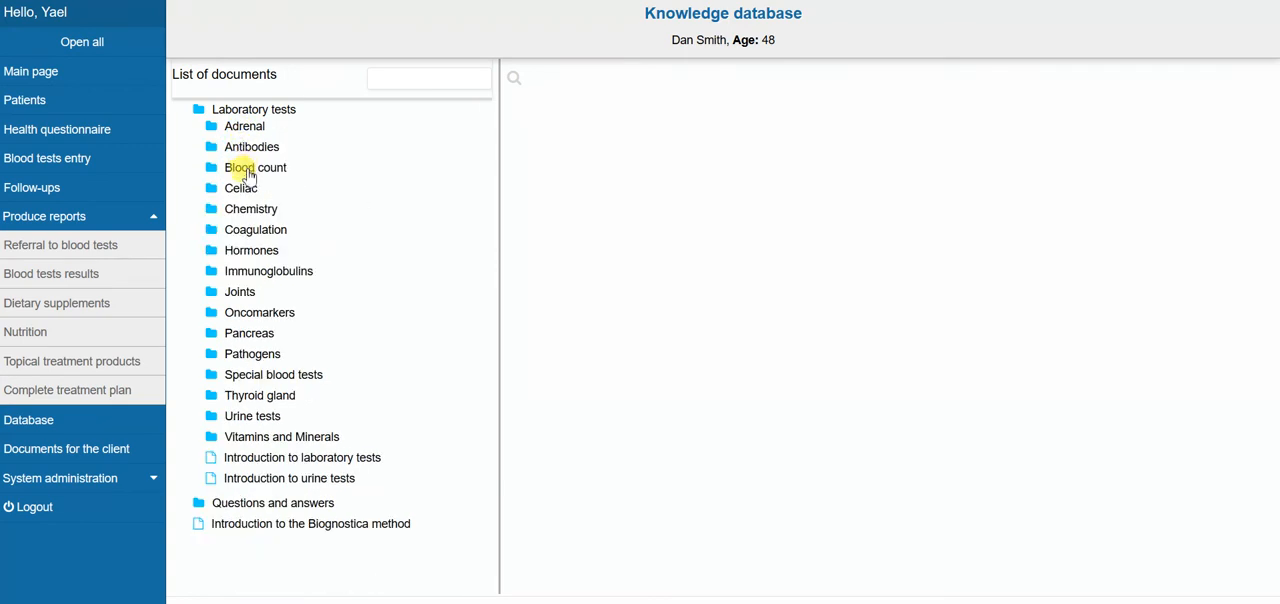
View the Hemoglobin document from the Blood count folder and collapse that folder
click(245, 168)
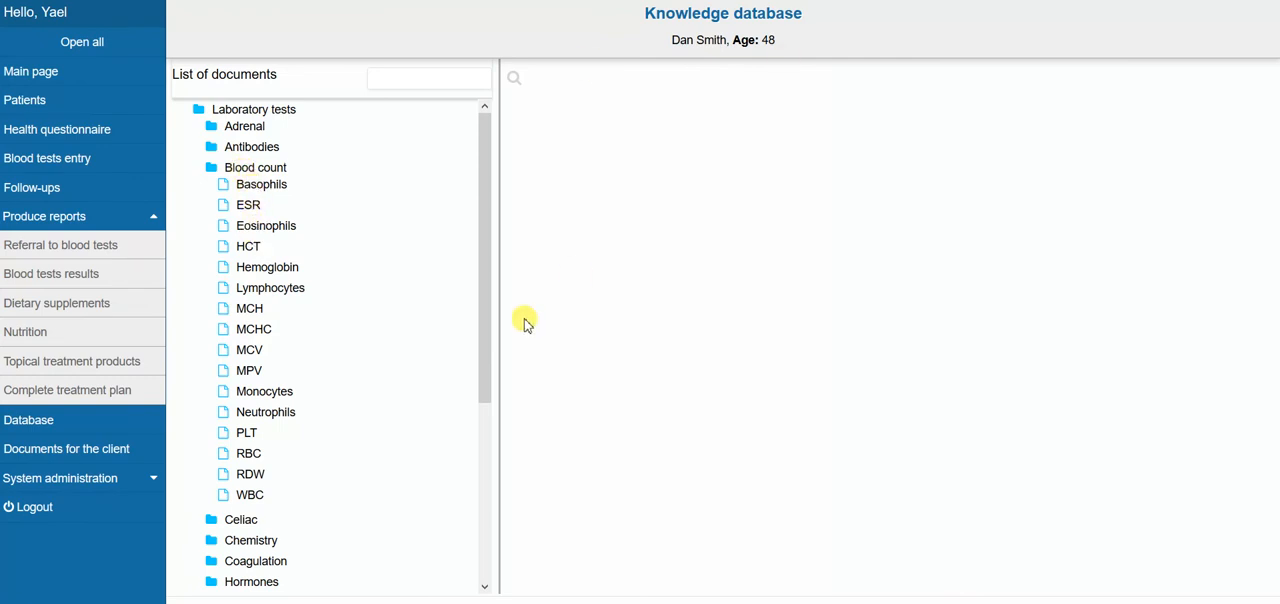
click(258, 272)
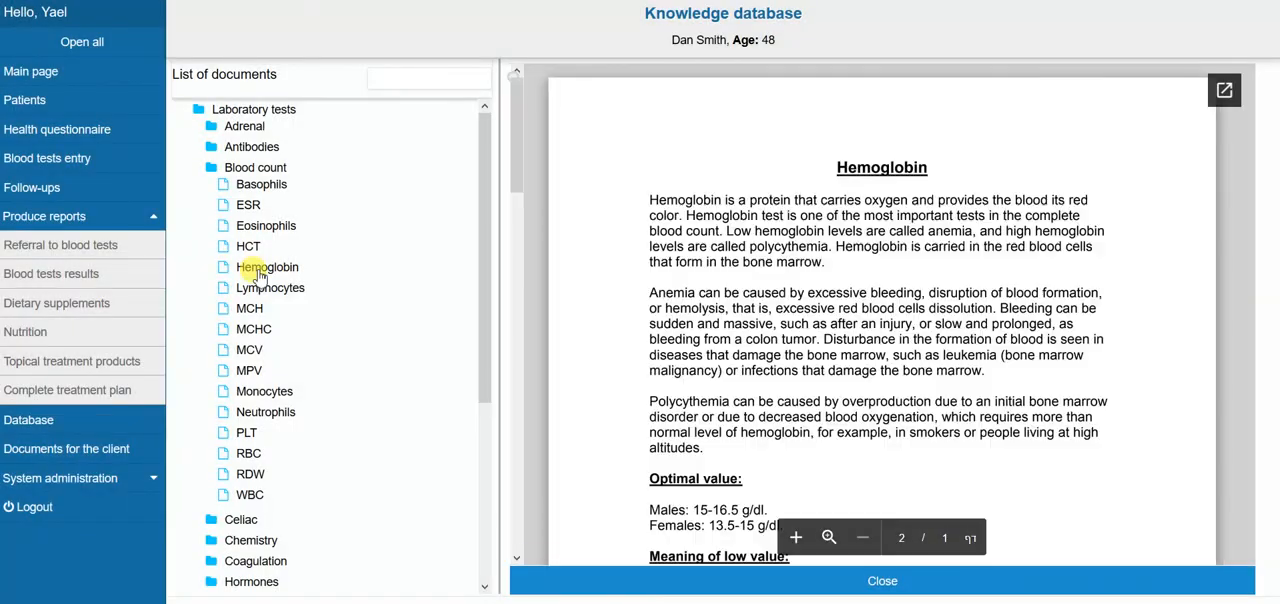
mouse_move(518, 147)
mouse_down()
mouse_move(518, 386)
mouse_move(518, 147)
mouse_up()
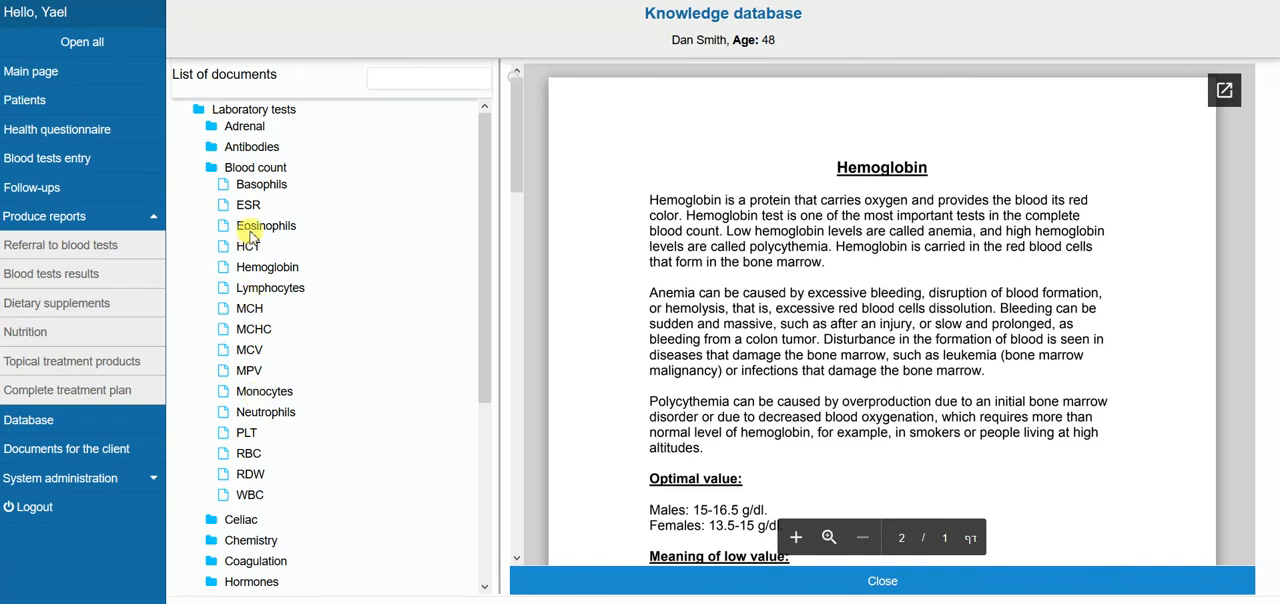
click(250, 163)
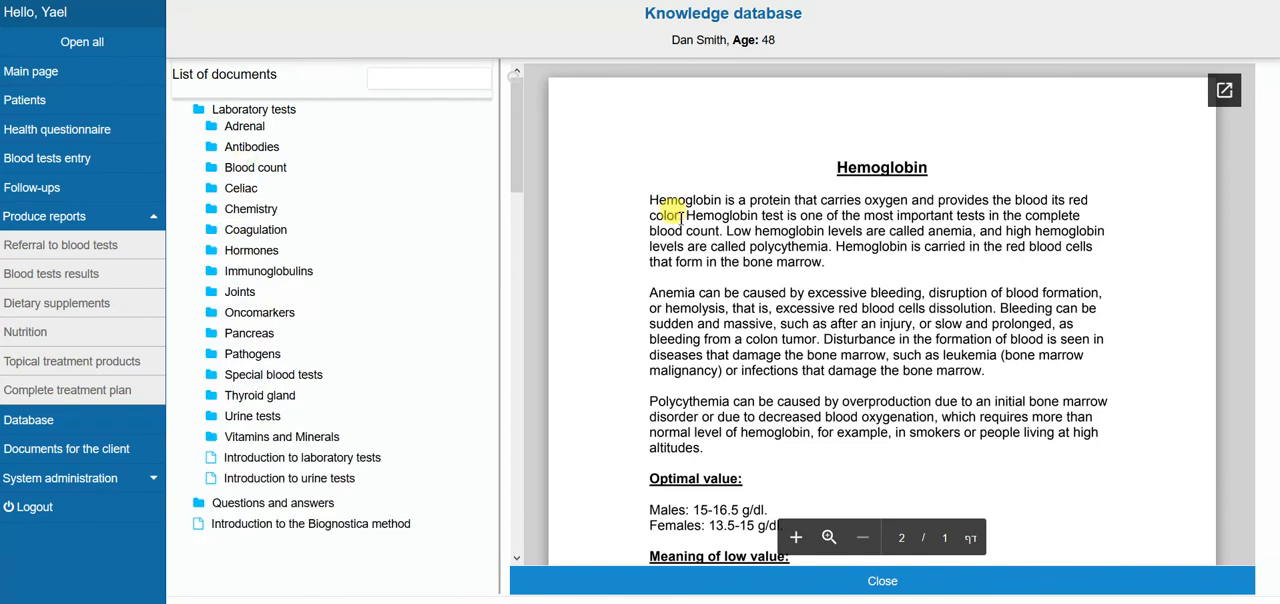
Open the Blood tests comparison document under Questions and answers and read through to its last page
click(257, 508)
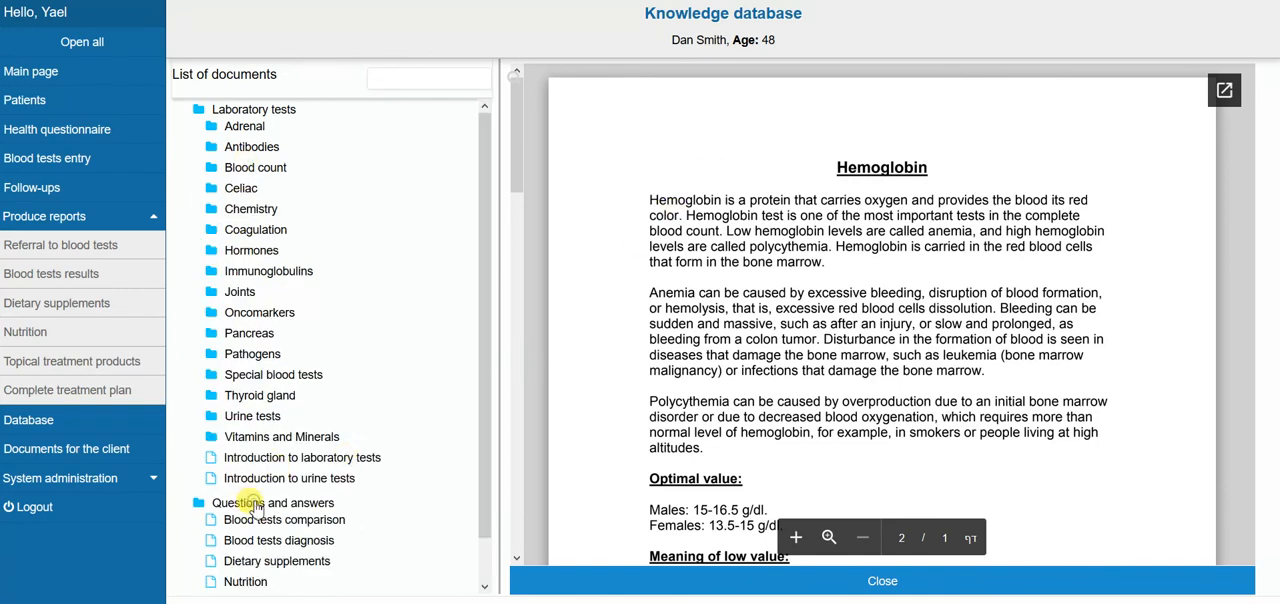
click(263, 522)
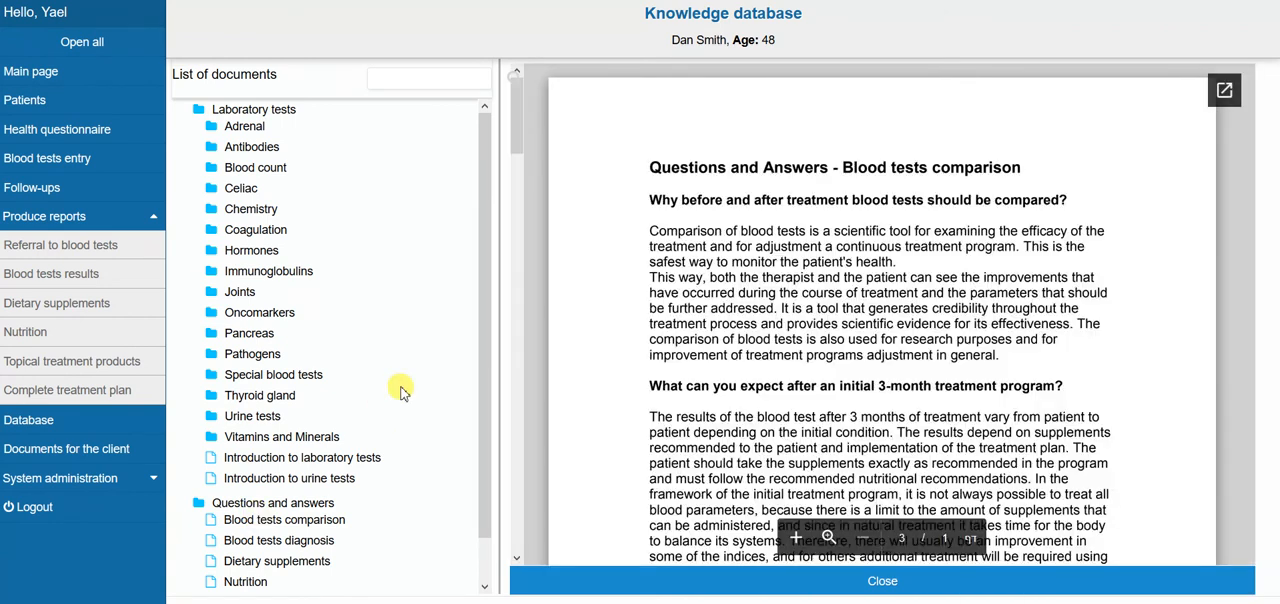
drag(517, 116, 523, 444)
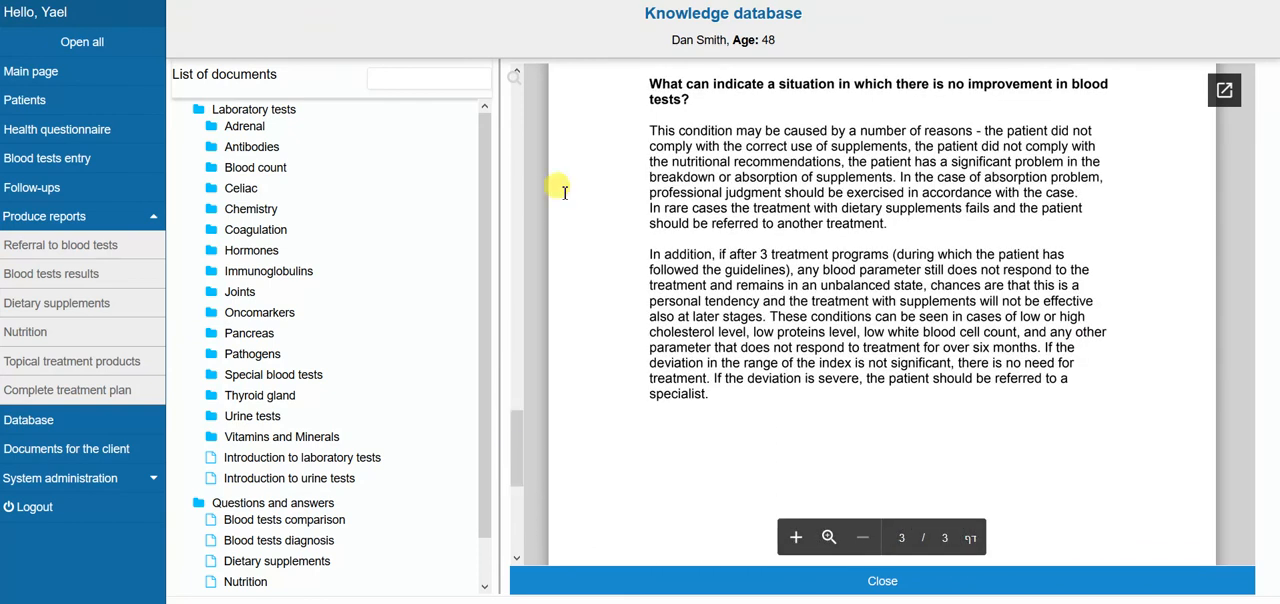